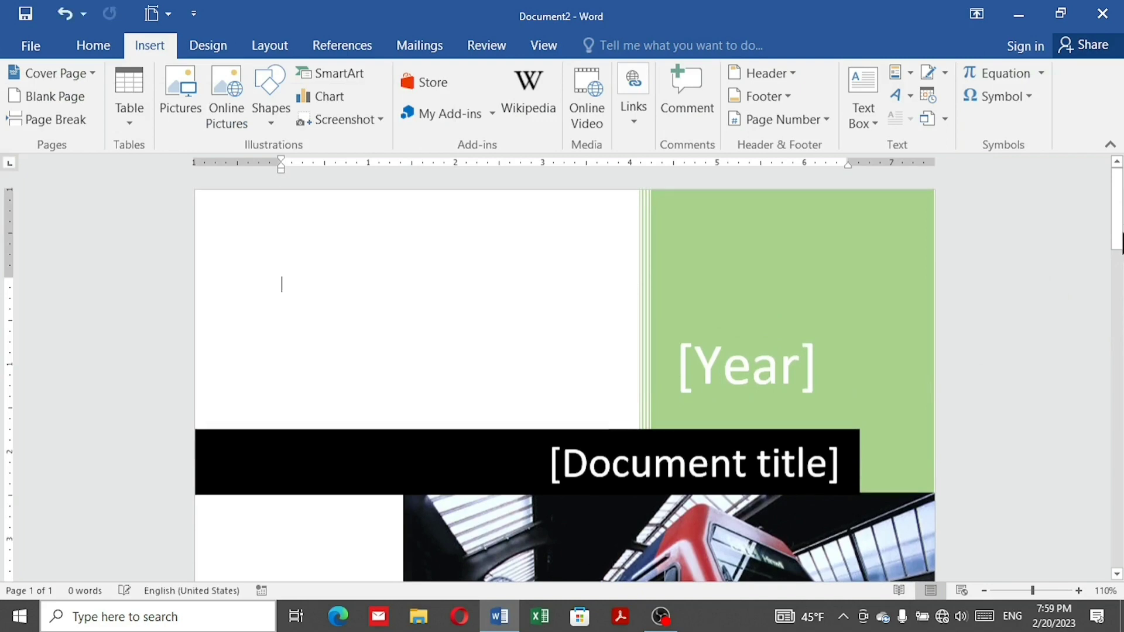
# - Remove the current cover page, with its [Year] and [Document title] placeholders, from the document
pyautogui.moveTo(1118, 246); pyautogui.dragTo(1120, 284)
pyautogui.keyDown('ctrl'); pyautogui.scroll(-4, 942, 310); pyautogui.keyUp('ctrl')
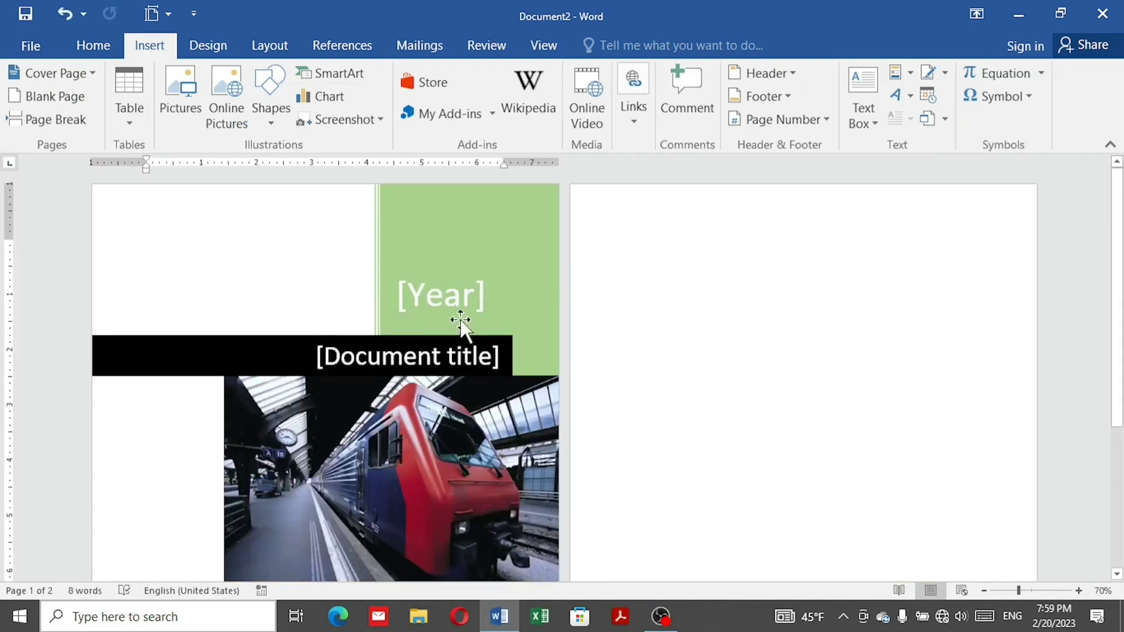
pyautogui.click(442, 301)
pyautogui.click(442, 349)
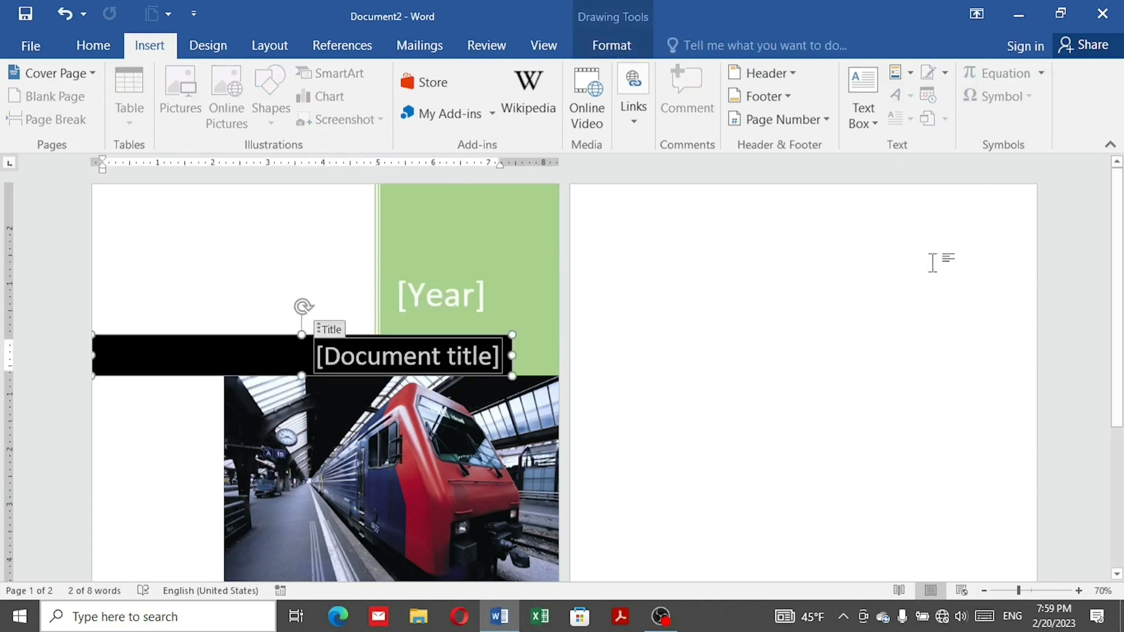
pyautogui.keyDown('ctrl'); pyautogui.scroll(2, 932, 262); pyautogui.keyUp('ctrl')
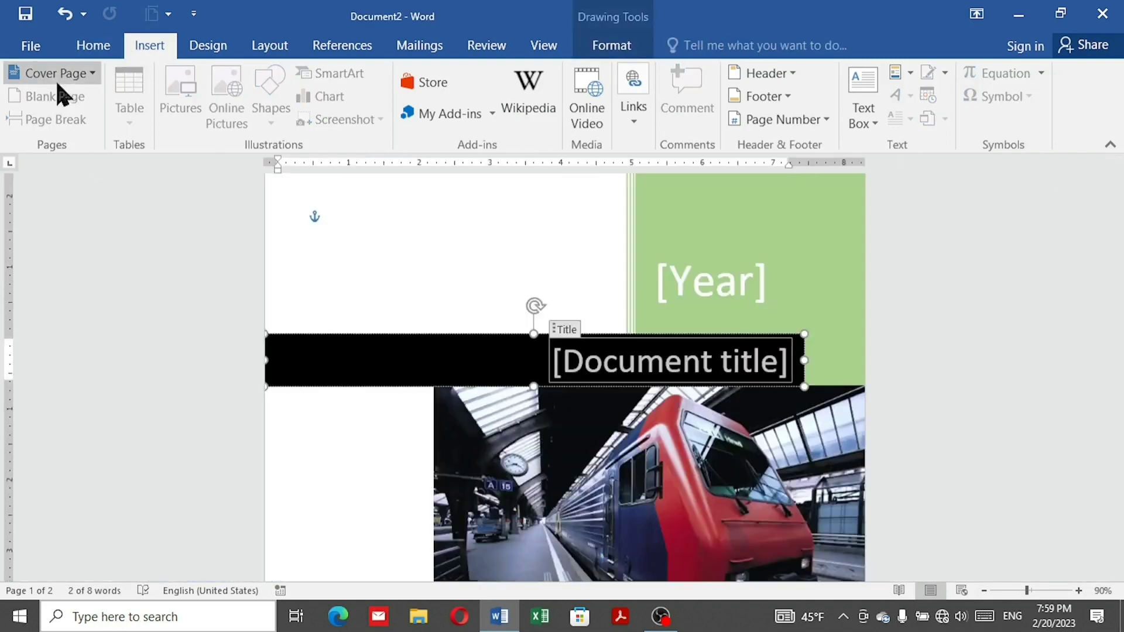
pyautogui.click(56, 74)
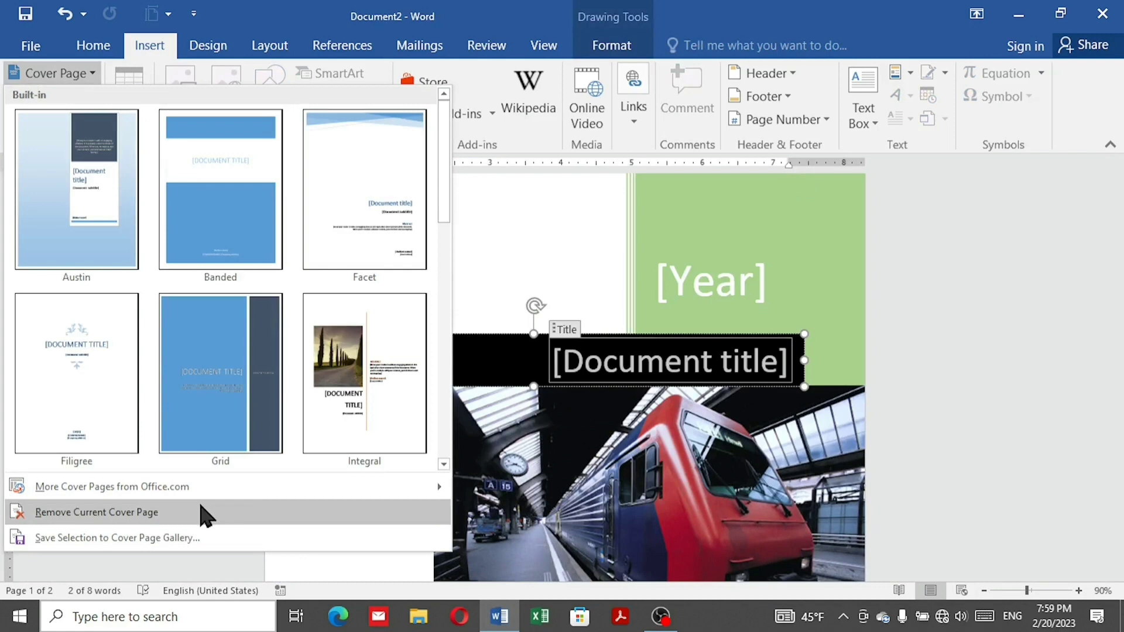
pyautogui.click(202, 513)
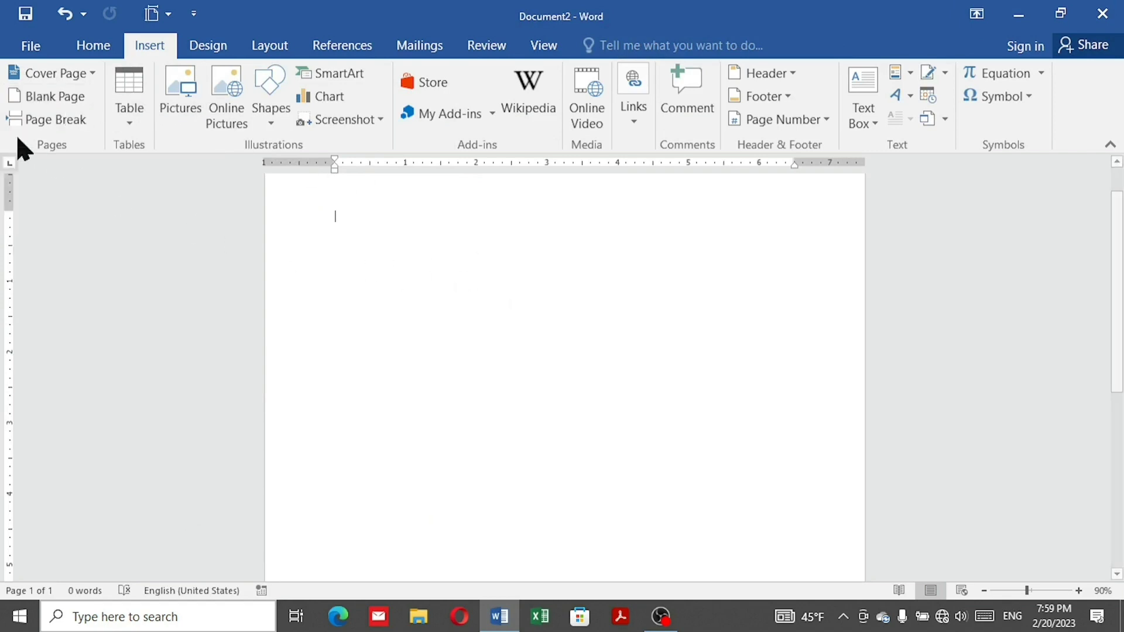
# - Try adding a blank page and a page break to the empty document, and undo both insertions
pyautogui.click(51, 104)
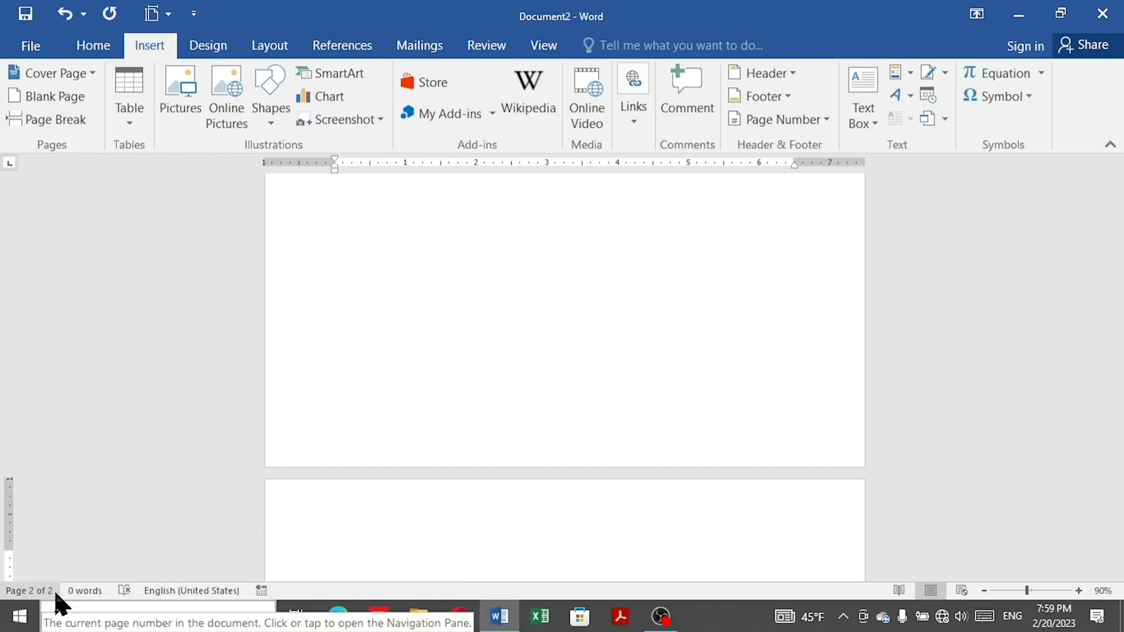
pyautogui.click(50, 120)
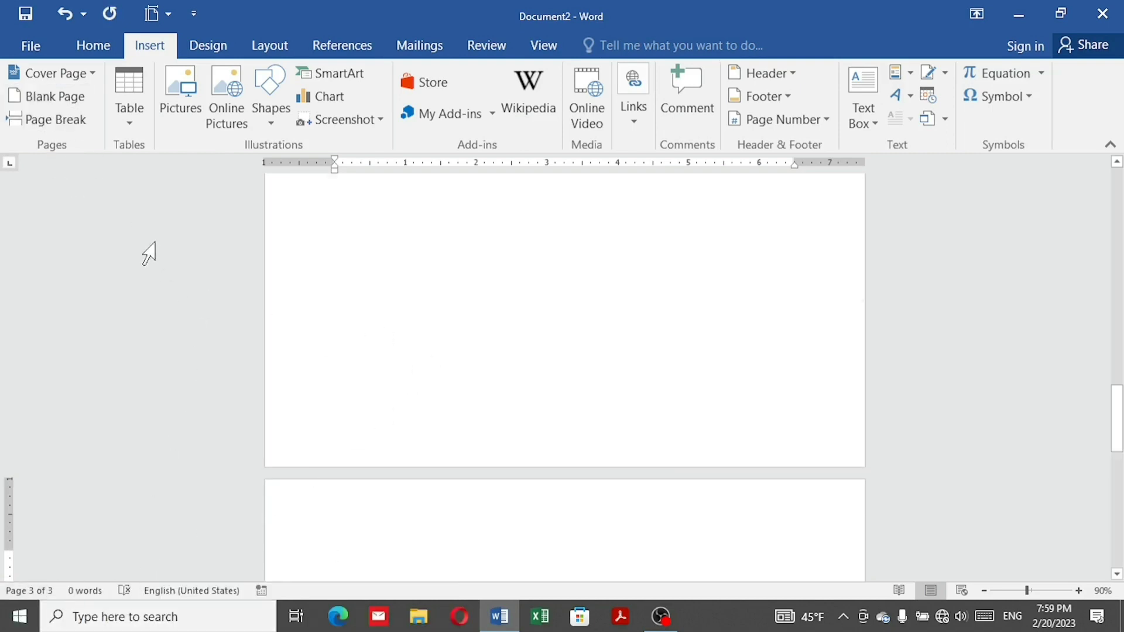
pyautogui.scroll(-3, 482, 342)
pyautogui.scroll(4, 481, 342)
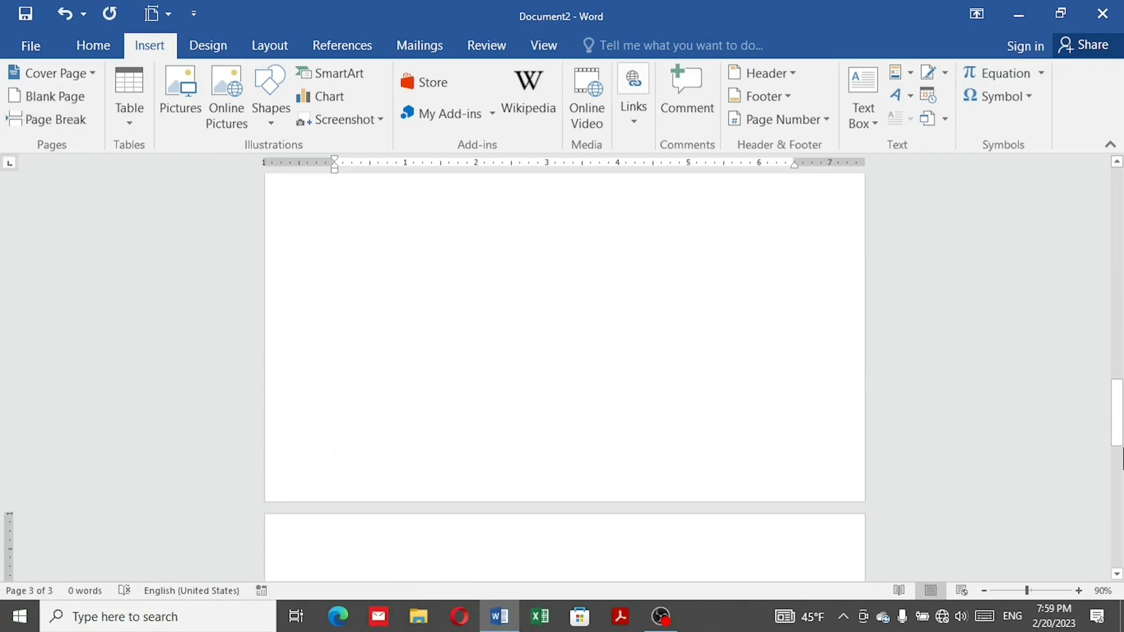
pyautogui.moveTo(1119, 444); pyautogui.dragTo(1079, 163)
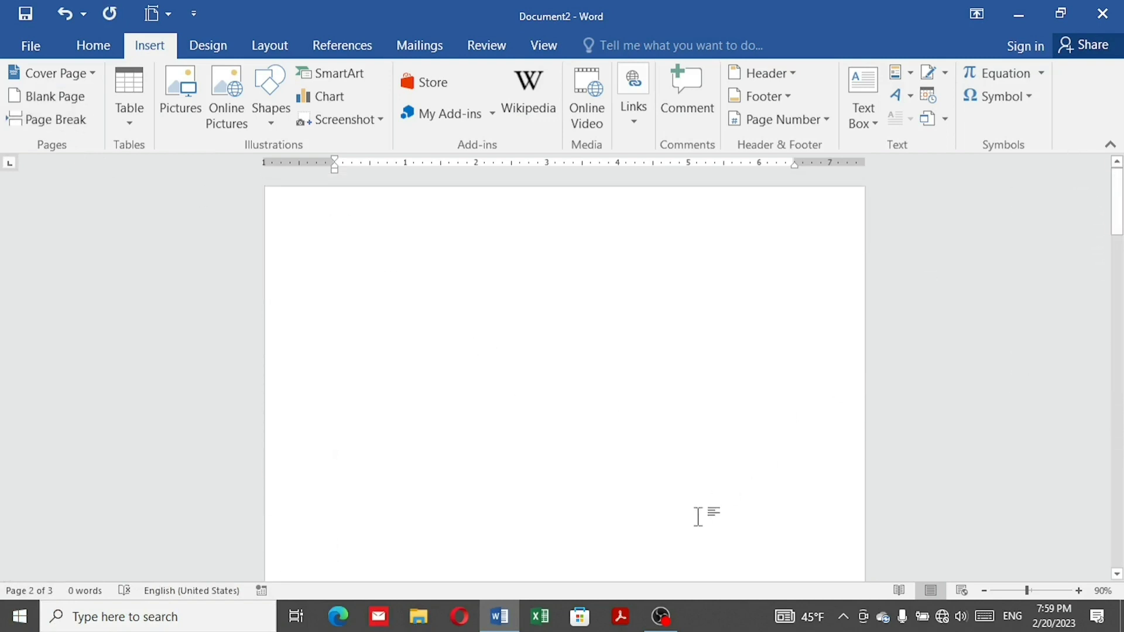
pyautogui.hotkey('ctrl', 'z')
pyautogui.hotkey('ctrl', 'z')
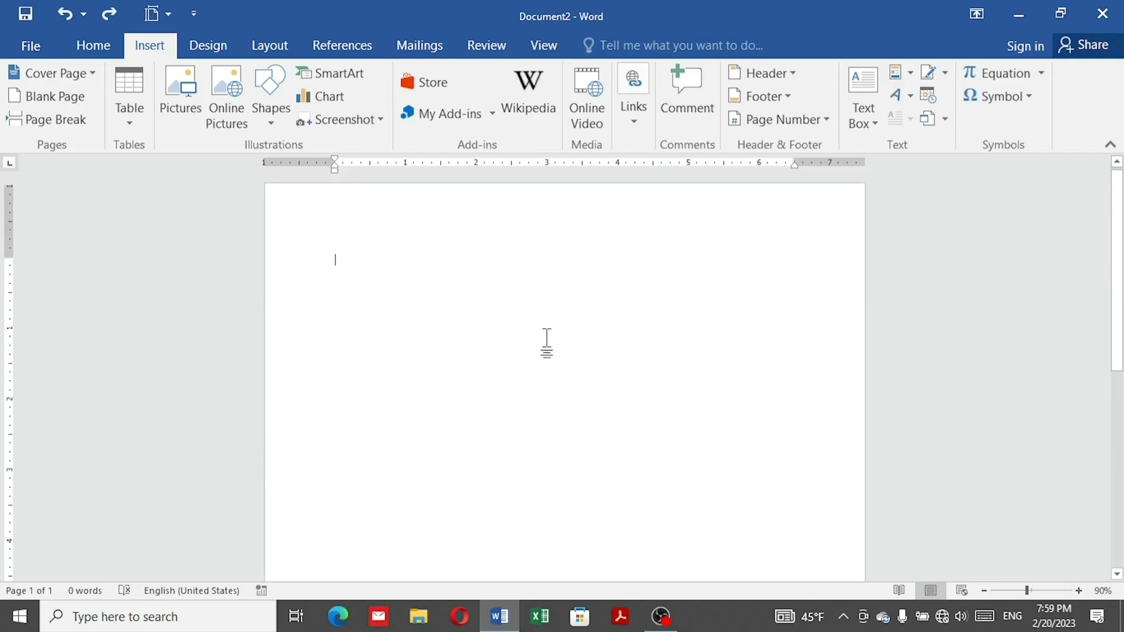
# - Generate sample paragraphs on the empty page with the formula =rand()
pyautogui.write('=r')
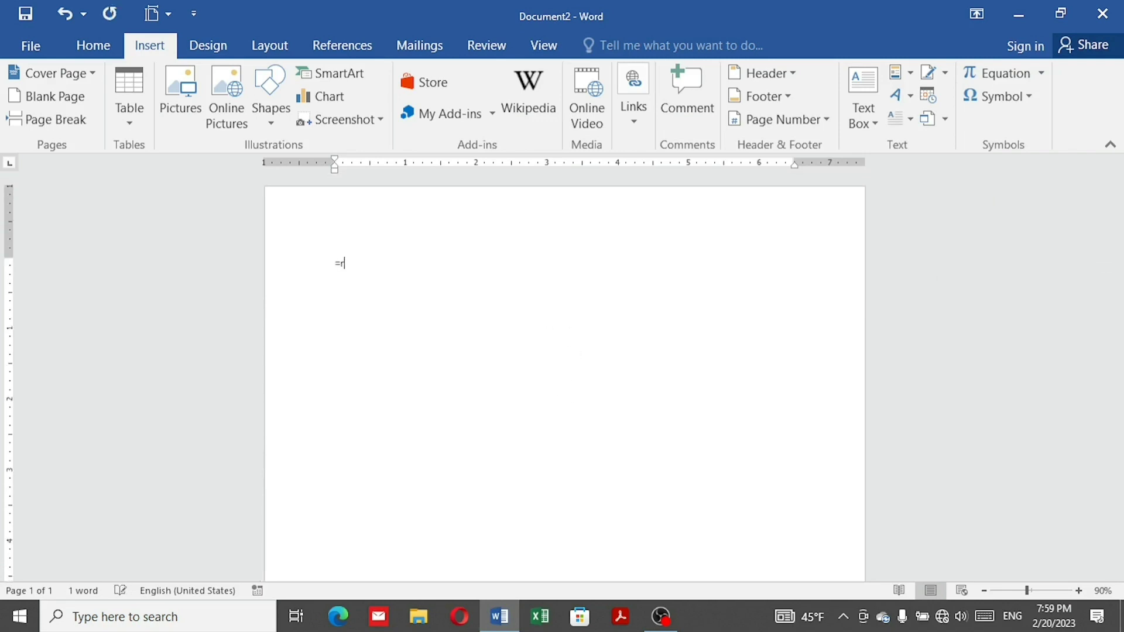
pyautogui.write('and()')
pyautogui.press('Return')
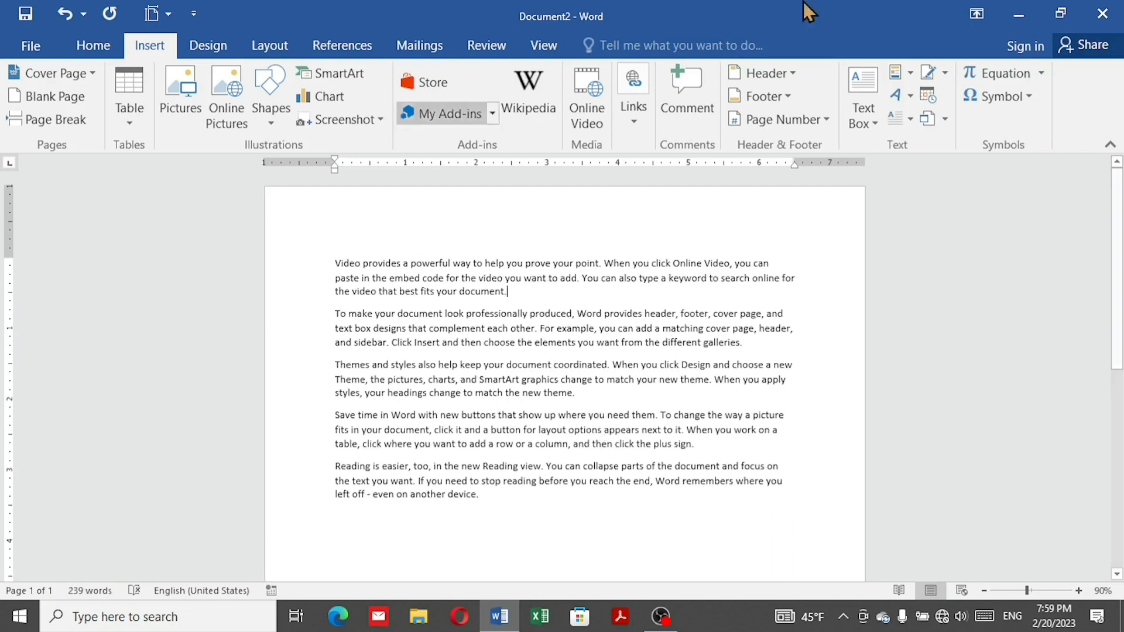
# - Insert a page break after the first sample paragraph, so the remaining paragraphs start on a new page
pyautogui.click(82, 127)
pyautogui.scroll(10, 627, 453)
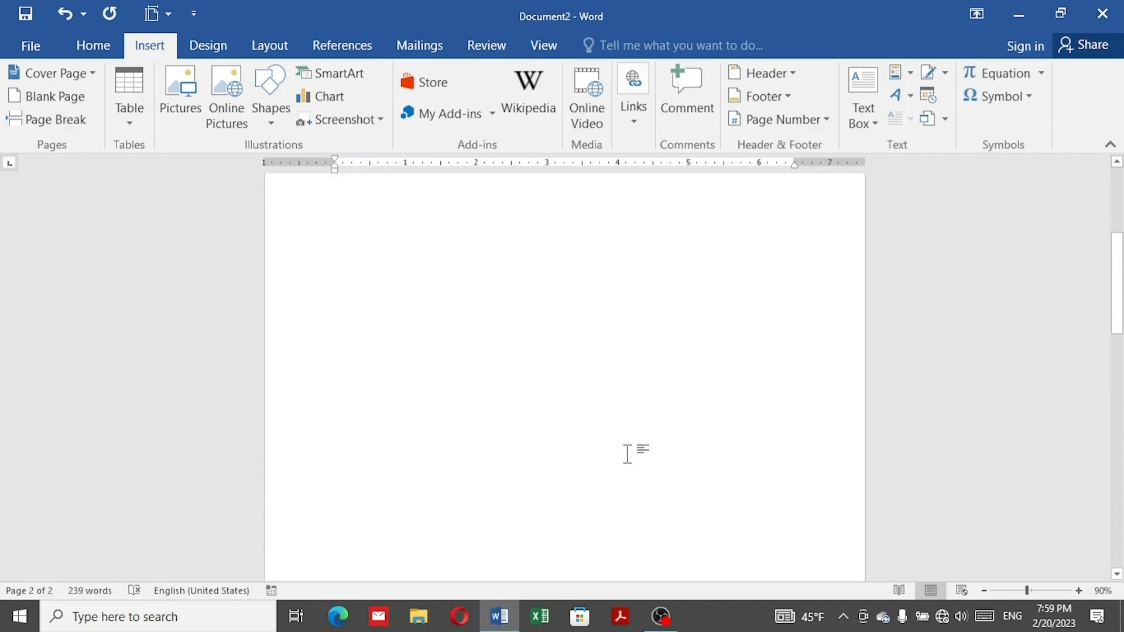
pyautogui.scroll(-10, 552, 423)
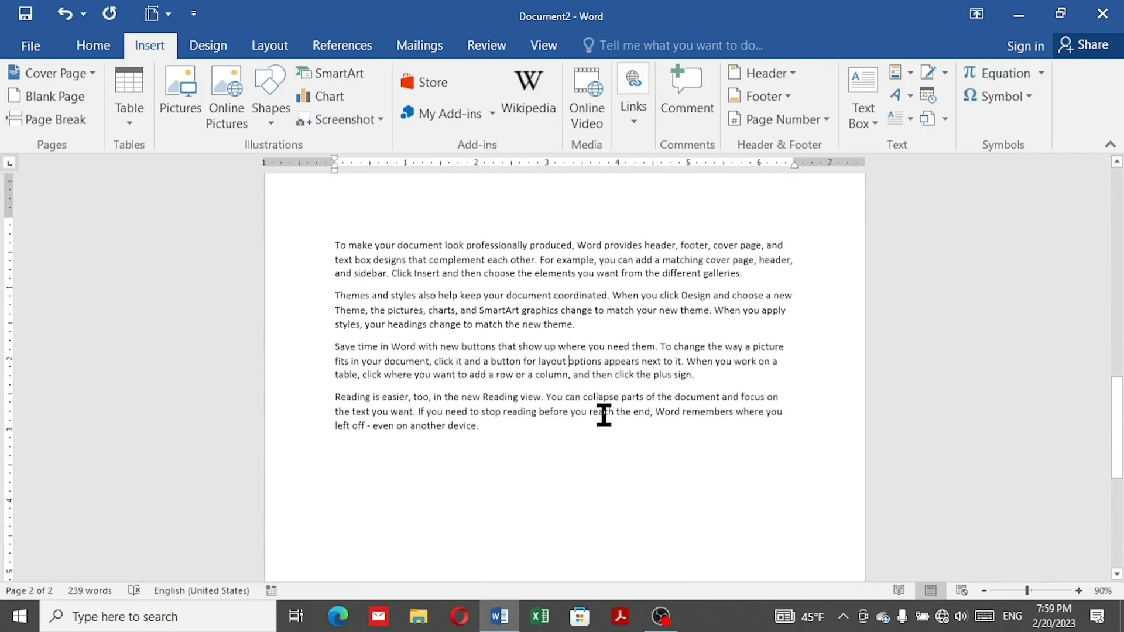
# - Insert a page break before the word "options" in the paragraph beginning "Save time in Word"
pyautogui.scroll(13, 604, 414)
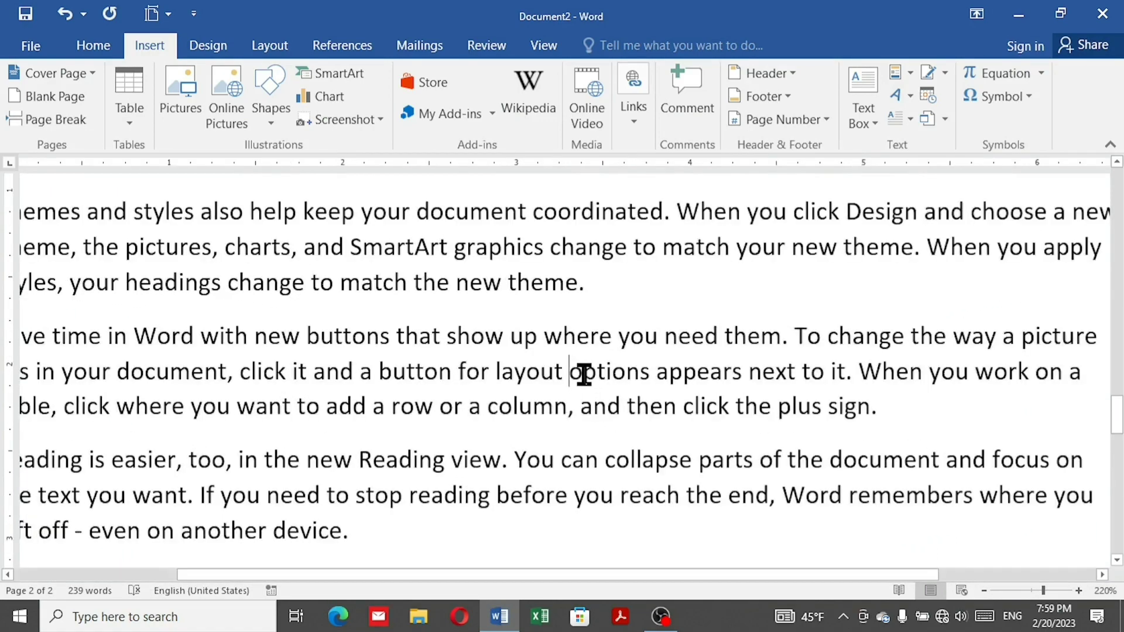
pyautogui.click(51, 128)
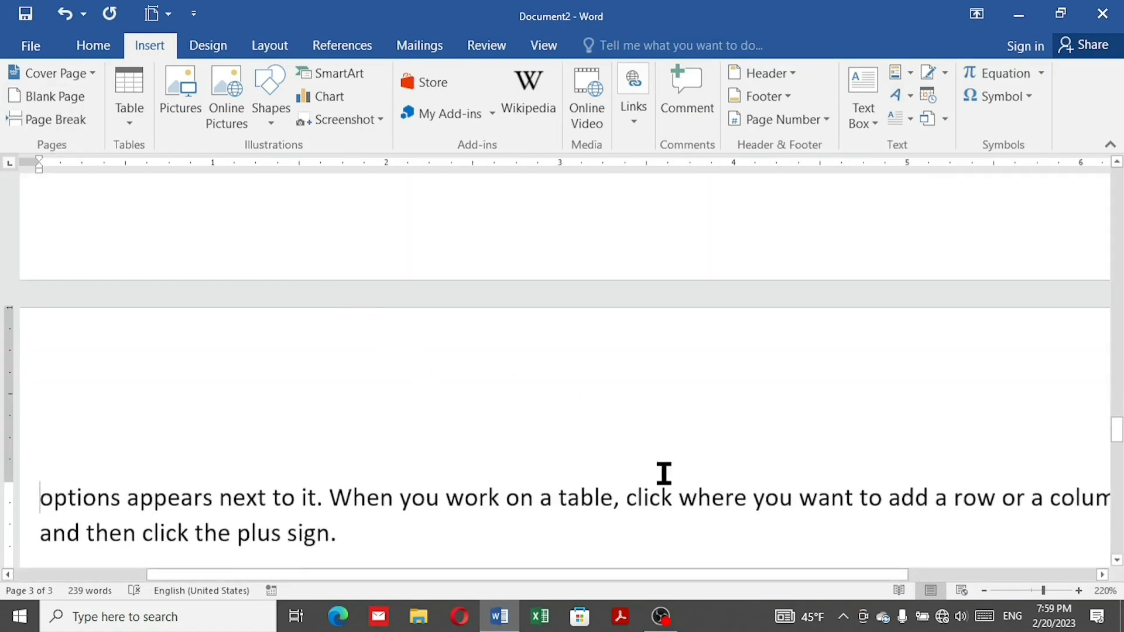
pyautogui.scroll(-3, 664, 473)
pyautogui.scroll(4, 663, 468)
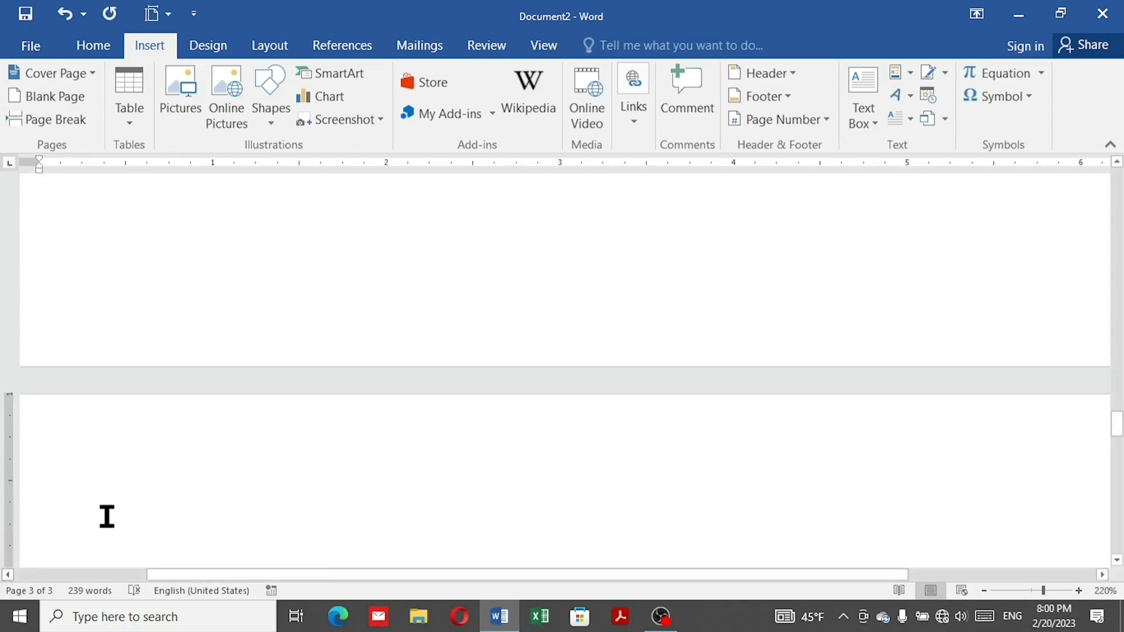
pyautogui.keyDown('ctrl'); pyautogui.scroll(-9, 281, 444); pyautogui.keyUp('ctrl')
pyautogui.scroll(1, 572, 409)
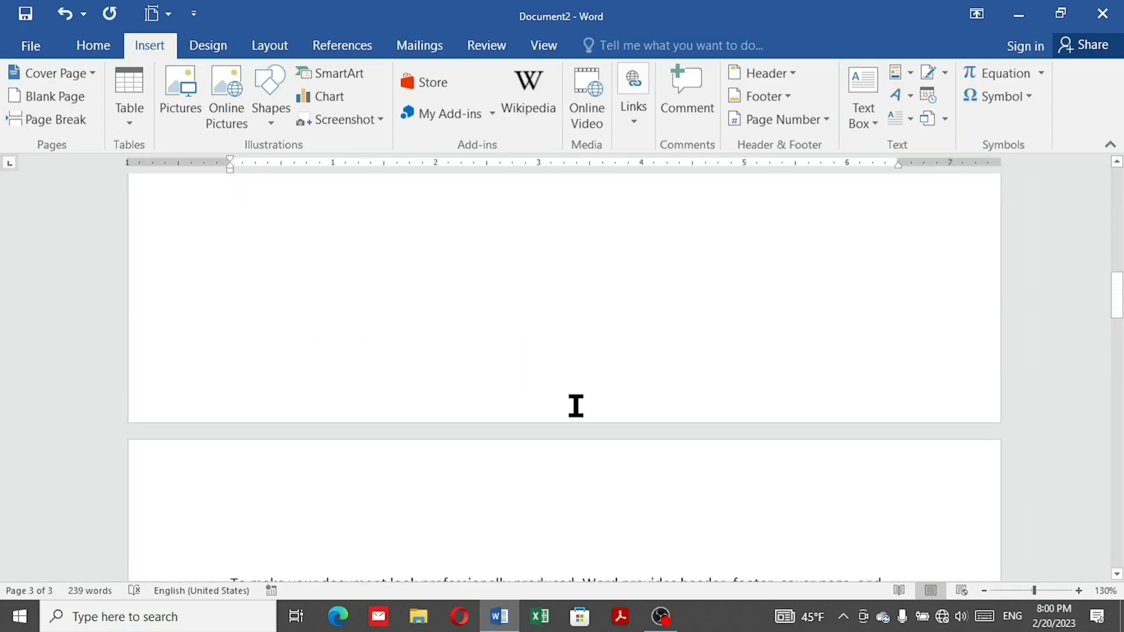
# - Place the insertion point on the empty line below the first paragraph on page one
pyautogui.scroll(3, 577, 410)
pyautogui.scroll(6, 575, 422)
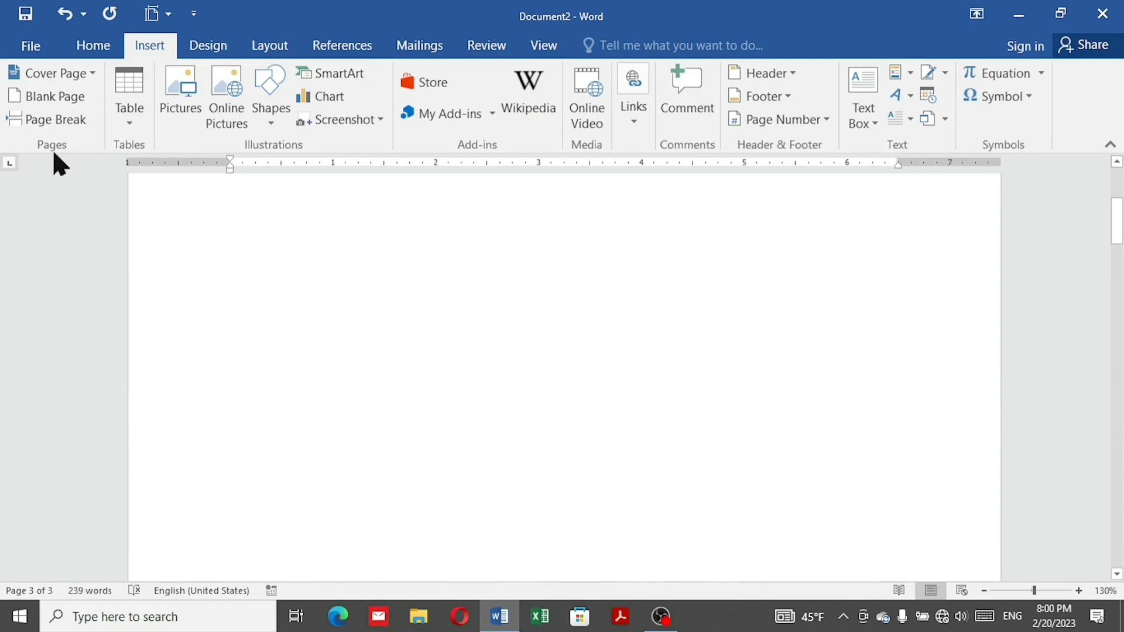
pyautogui.scroll(4, 375, 345)
pyautogui.click(244, 419)
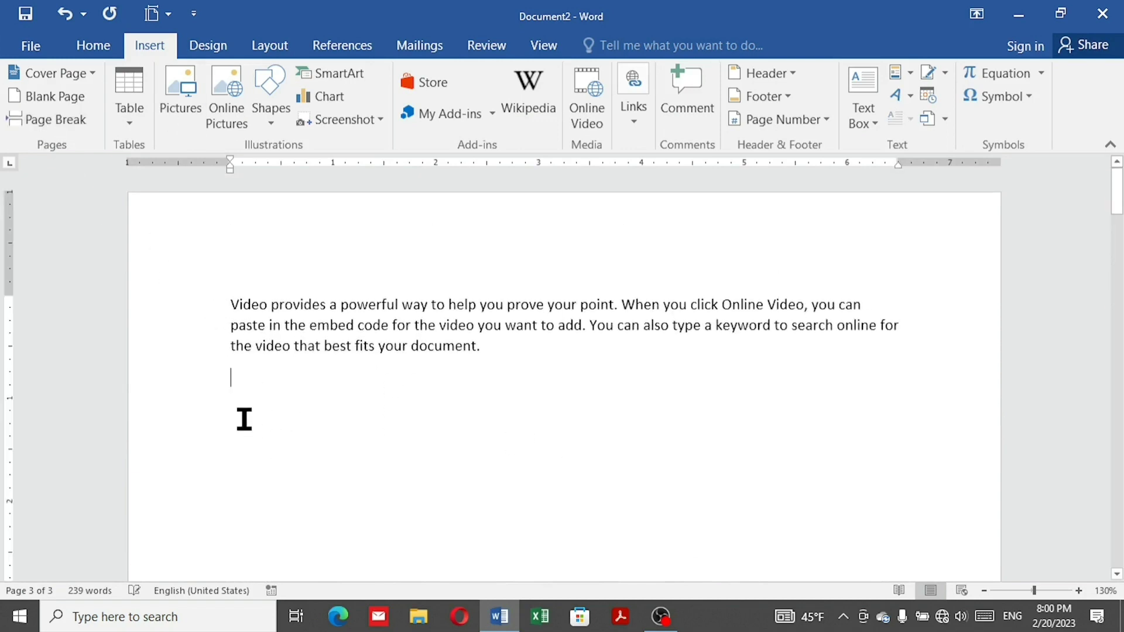
pyautogui.click(129, 126)
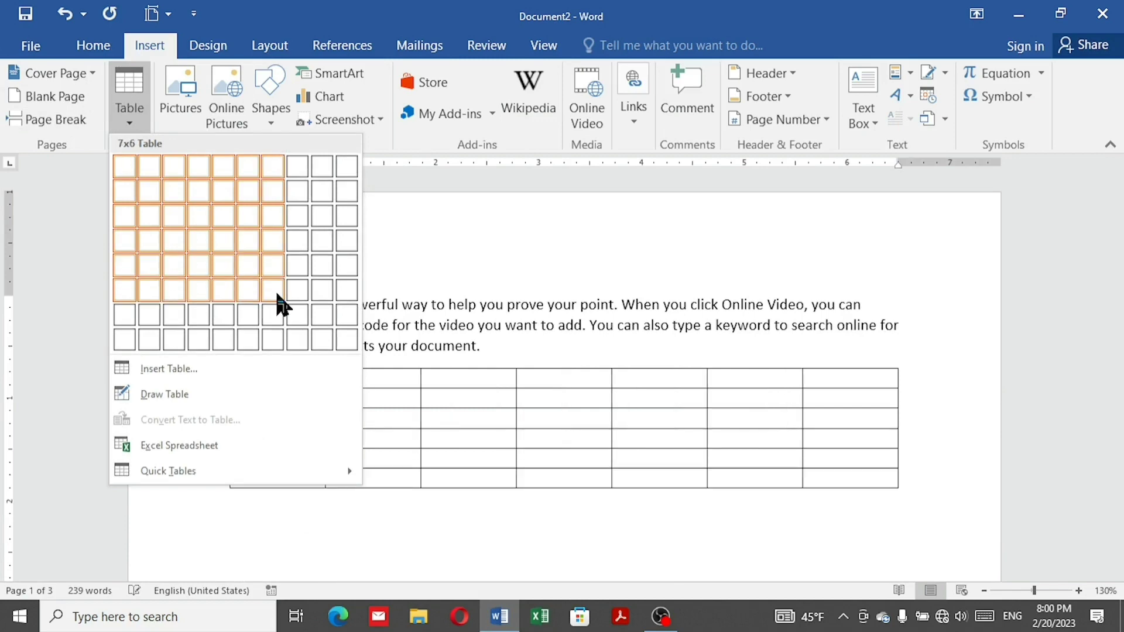
pyautogui.click(232, 370)
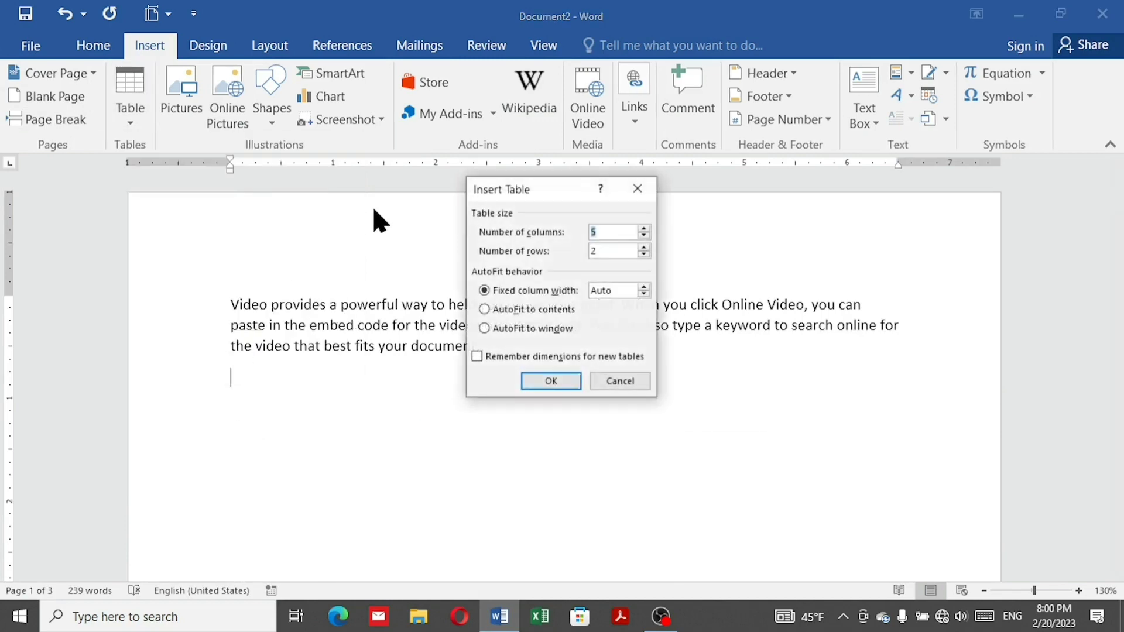
pyautogui.click(638, 188)
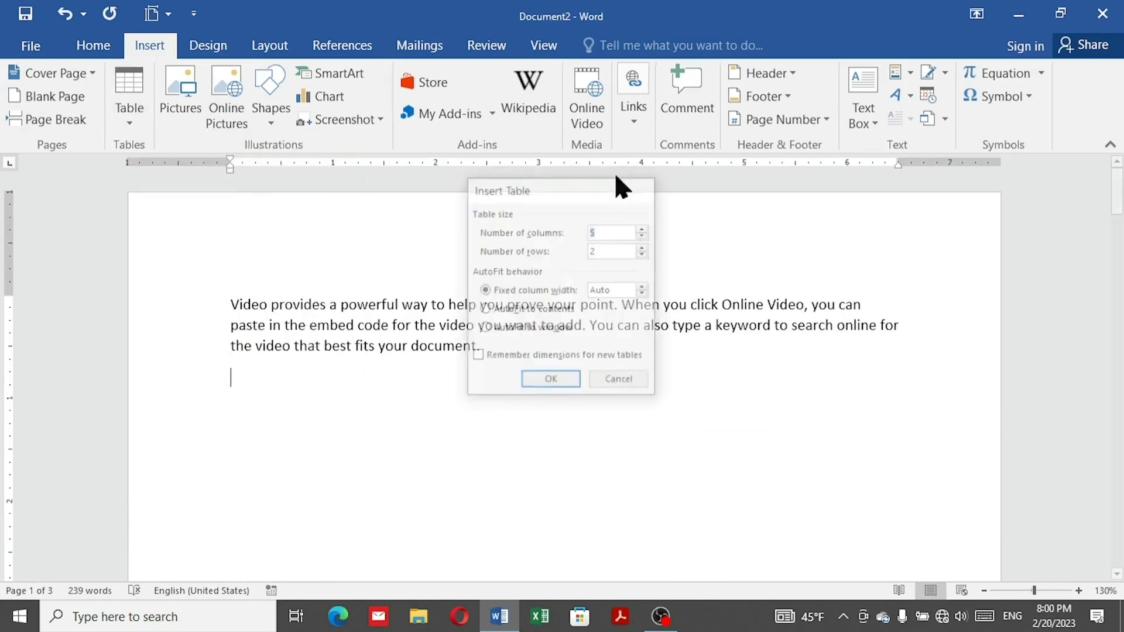
# - Insert a table with 5 columns and 3 rows below the first paragraph, and draw a two-by-two table beneath it
pyautogui.click(134, 132)
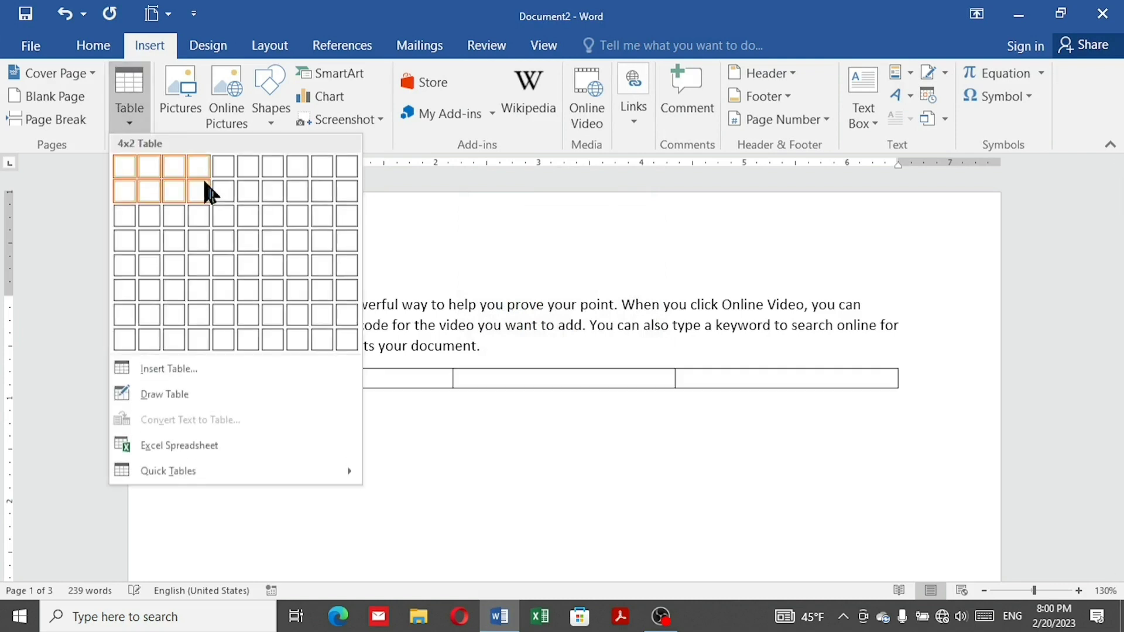
pyautogui.click(238, 227)
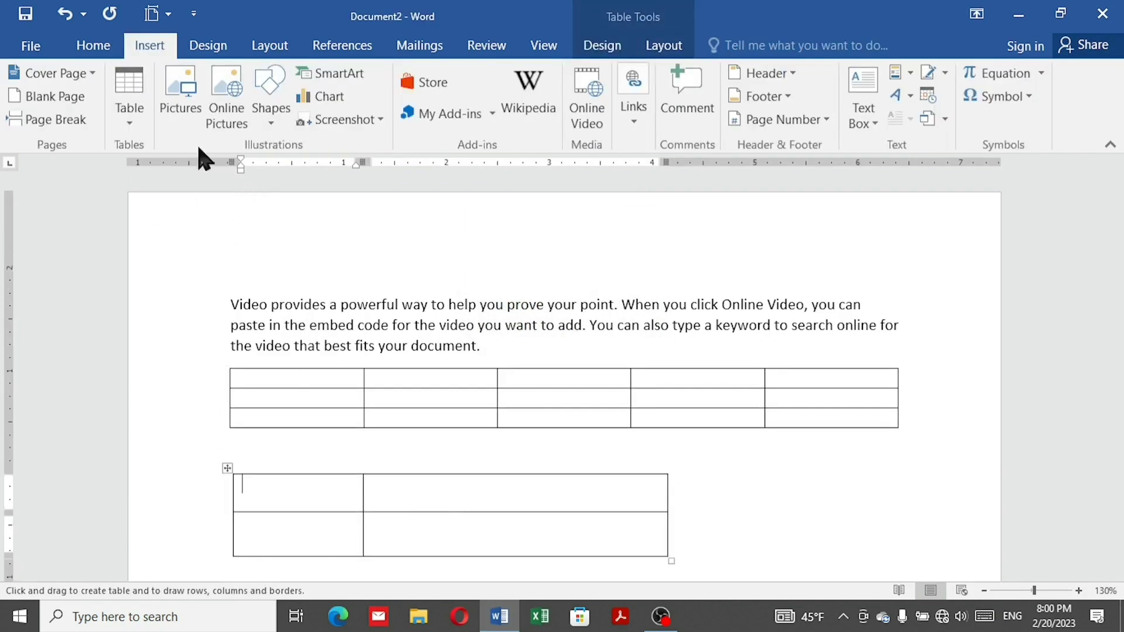
# - Insert the picture "Black and White Circle Camping and Adventure L..." from the Desktop folder into the document
pyautogui.click(187, 128)
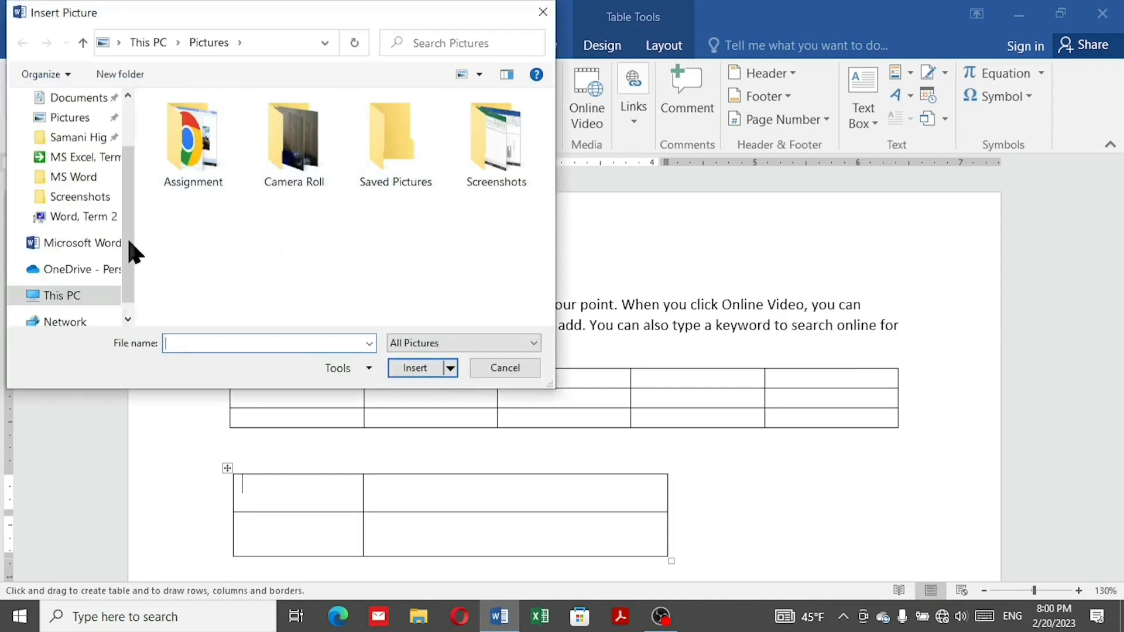
pyautogui.click(524, 177)
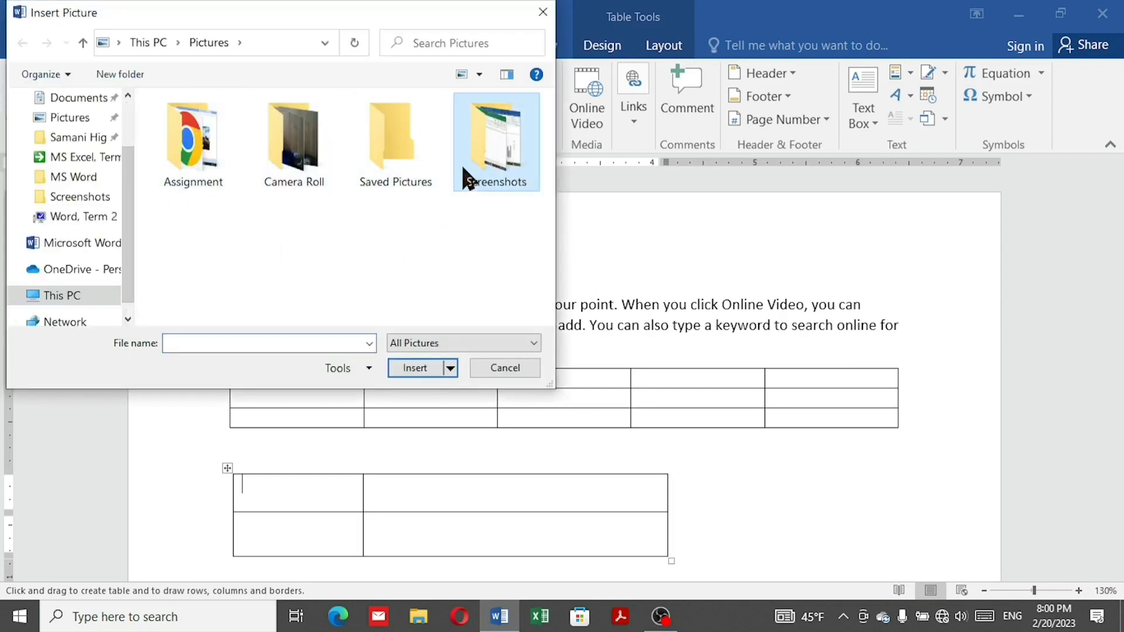
pyautogui.scroll(2, 70, 126)
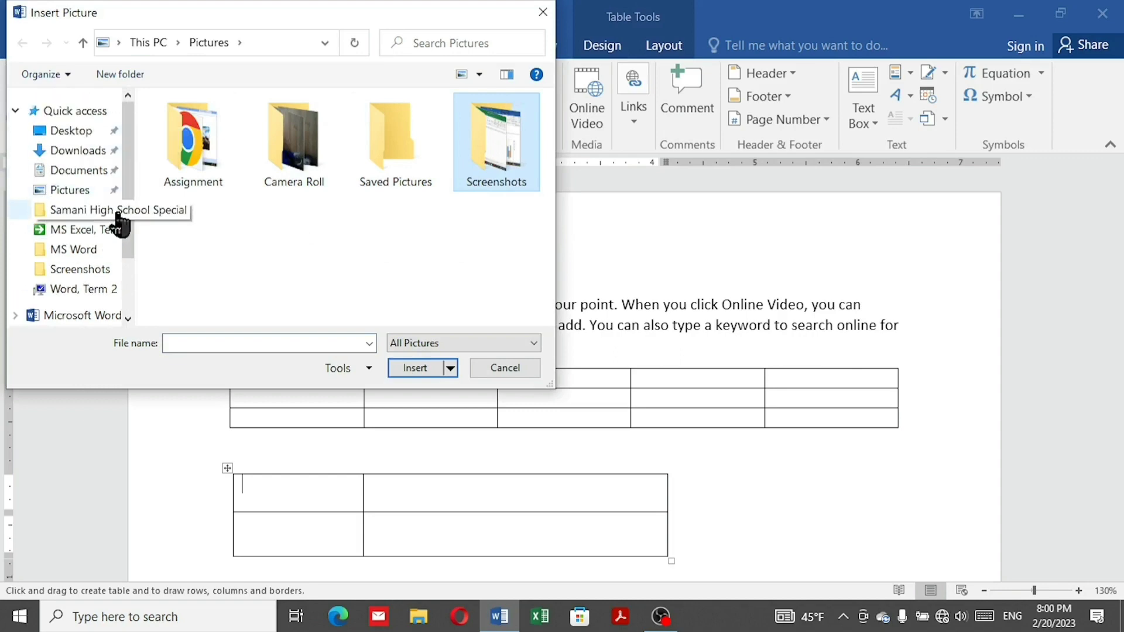
pyautogui.click(71, 131)
pyautogui.scroll(-5, 398, 258)
pyautogui.click(488, 222)
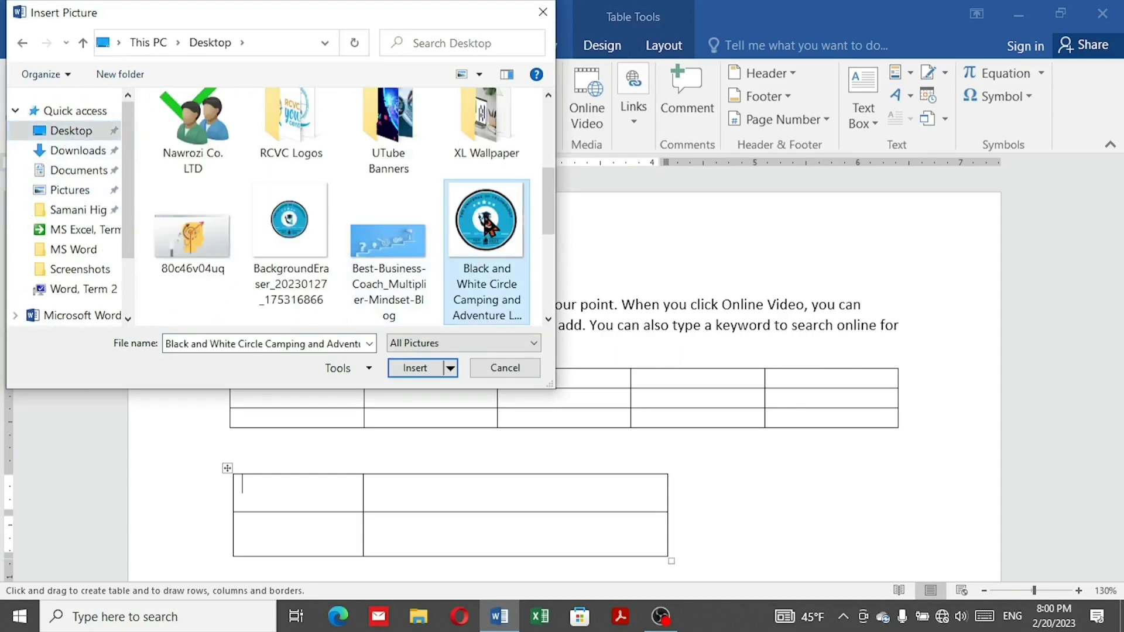
pyautogui.click(415, 368)
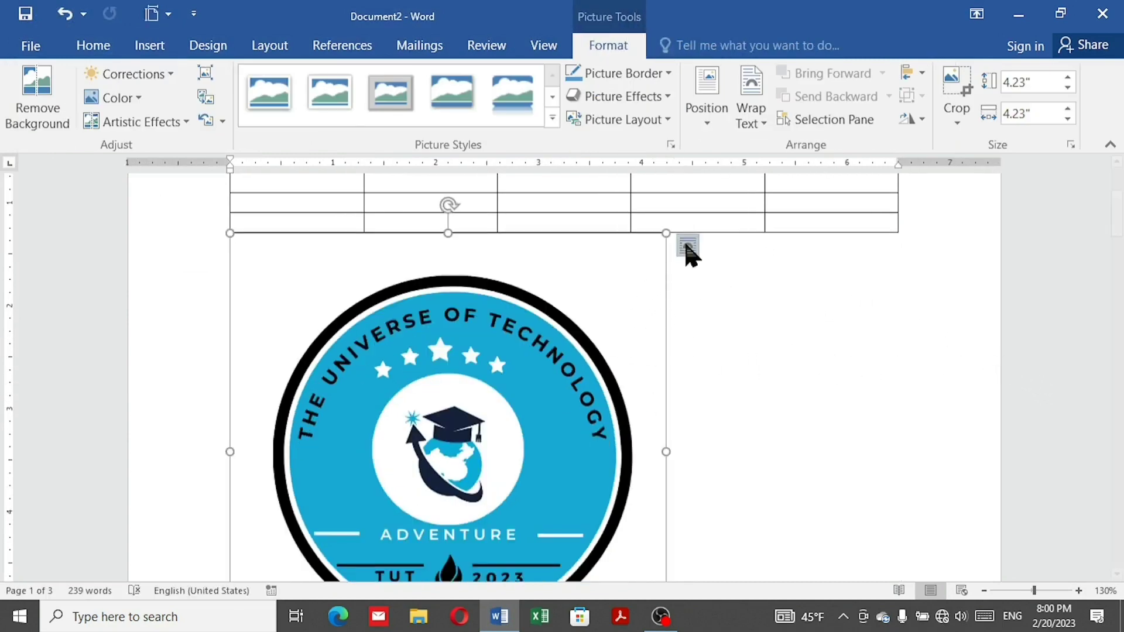
# - Set the round logo's text wrapping to Behind Text and move it to the right so it overlaps the drawn table's edge
pyautogui.click(688, 247)
pyautogui.click(779, 381)
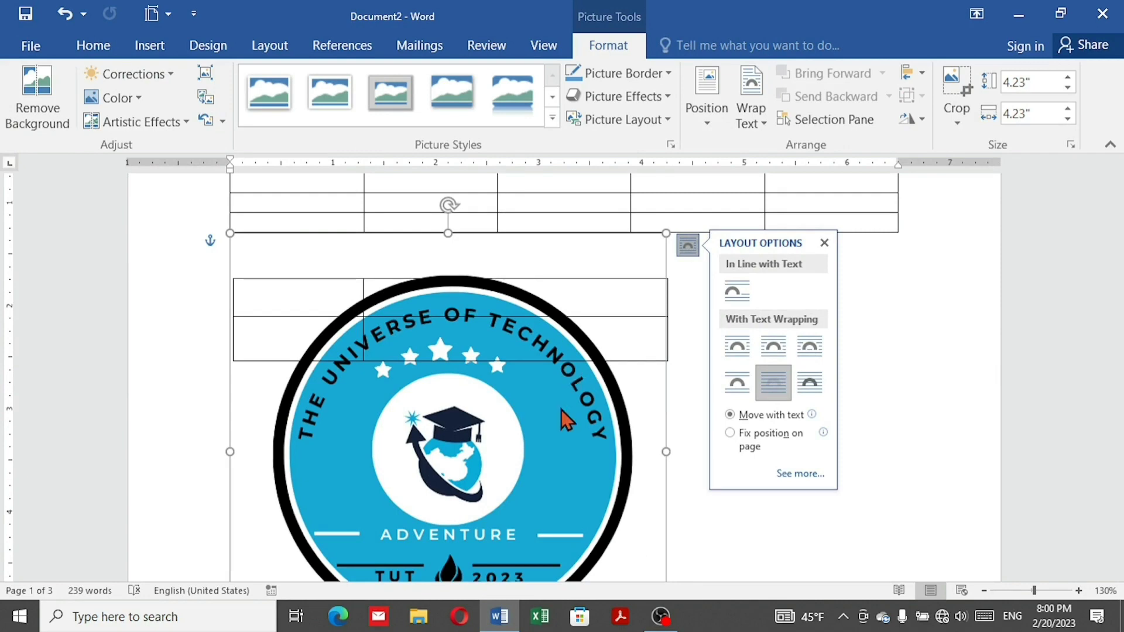
pyautogui.moveTo(397, 416); pyautogui.dragTo(694, 475)
pyautogui.scroll(-3, 703, 469)
pyautogui.scroll(7, 641, 388)
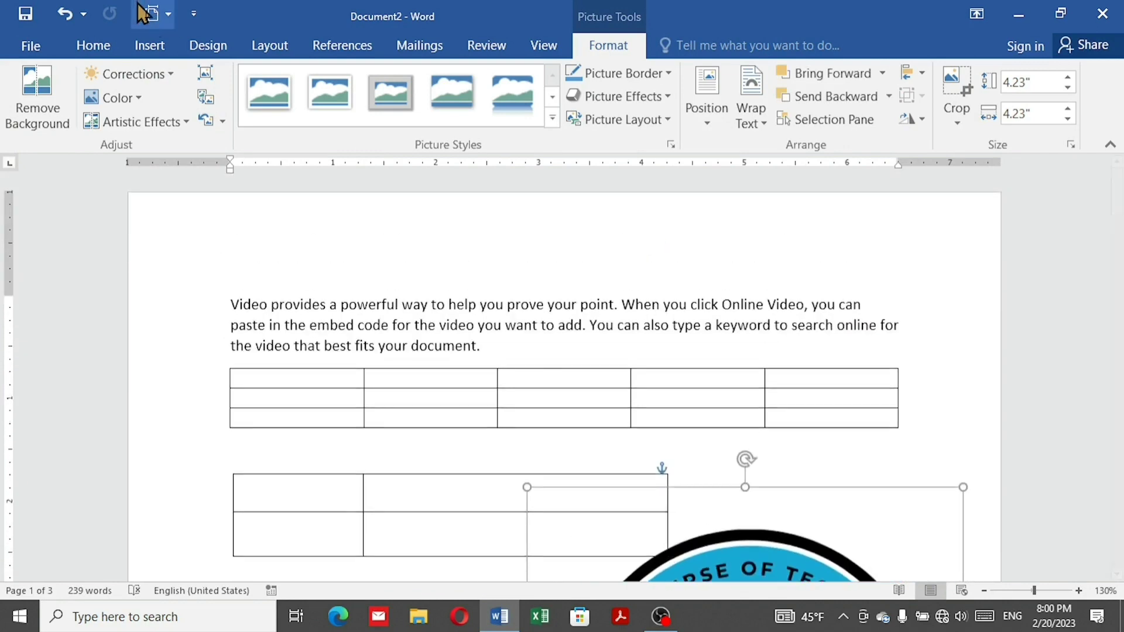
# - Draw an oval about 2.71" high and 2.86" wide over the first paragraph and the tables
pyautogui.click(151, 47)
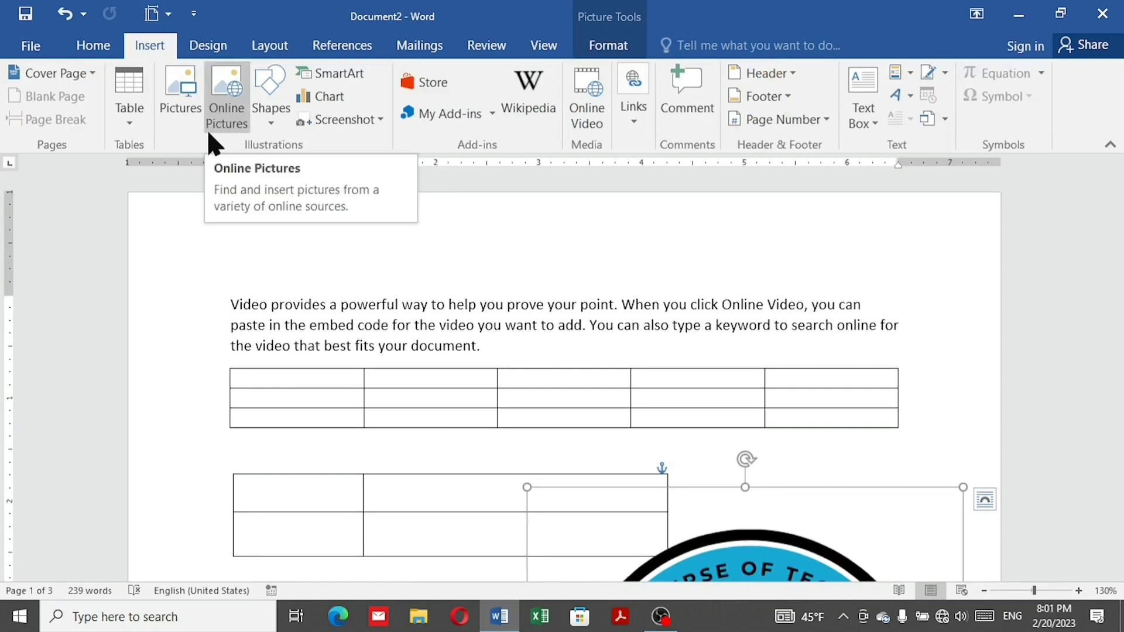
pyautogui.click(212, 125)
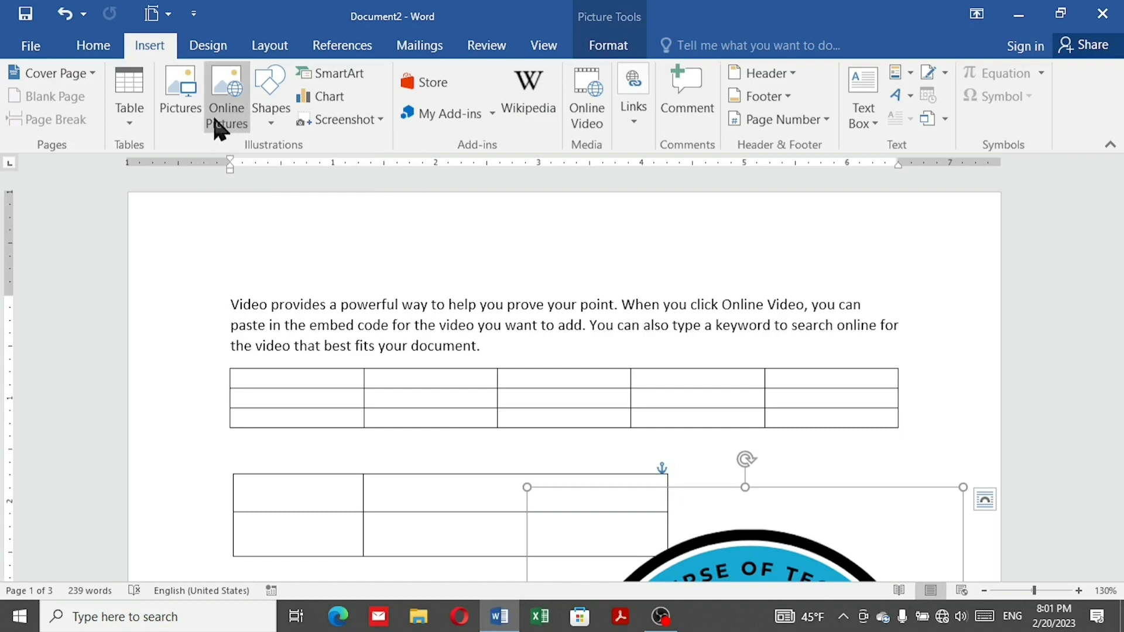
pyautogui.click(272, 124)
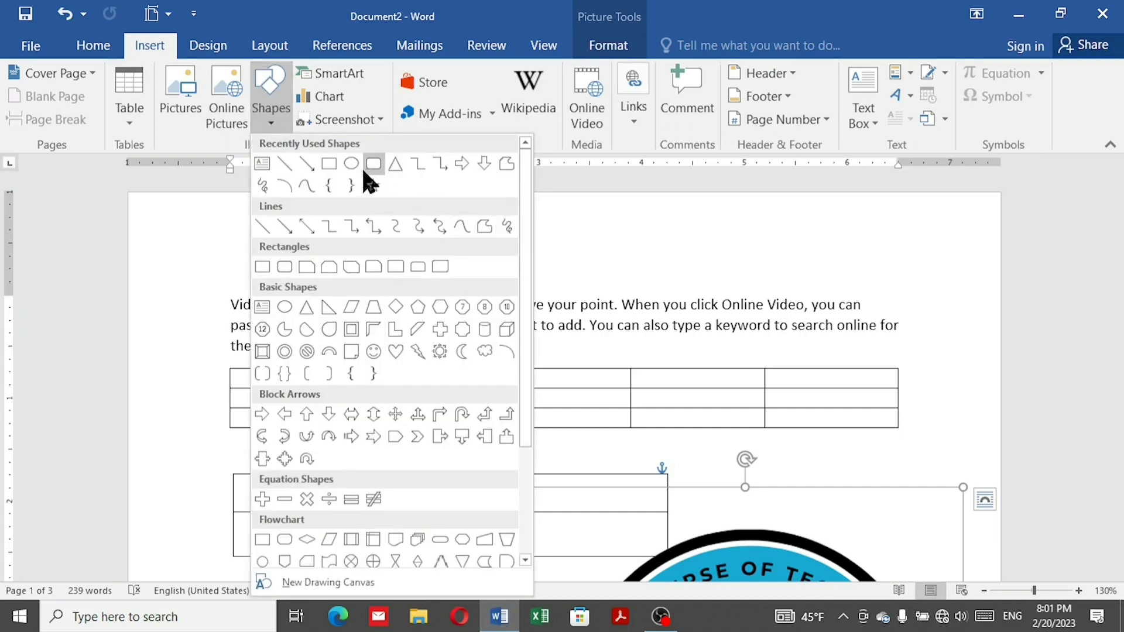
pyautogui.click(353, 165)
pyautogui.moveTo(231, 226)
pyautogui.mouseDown()
pyautogui.moveTo(437, 389)
pyautogui.moveTo(522, 508)
pyautogui.mouseUp()
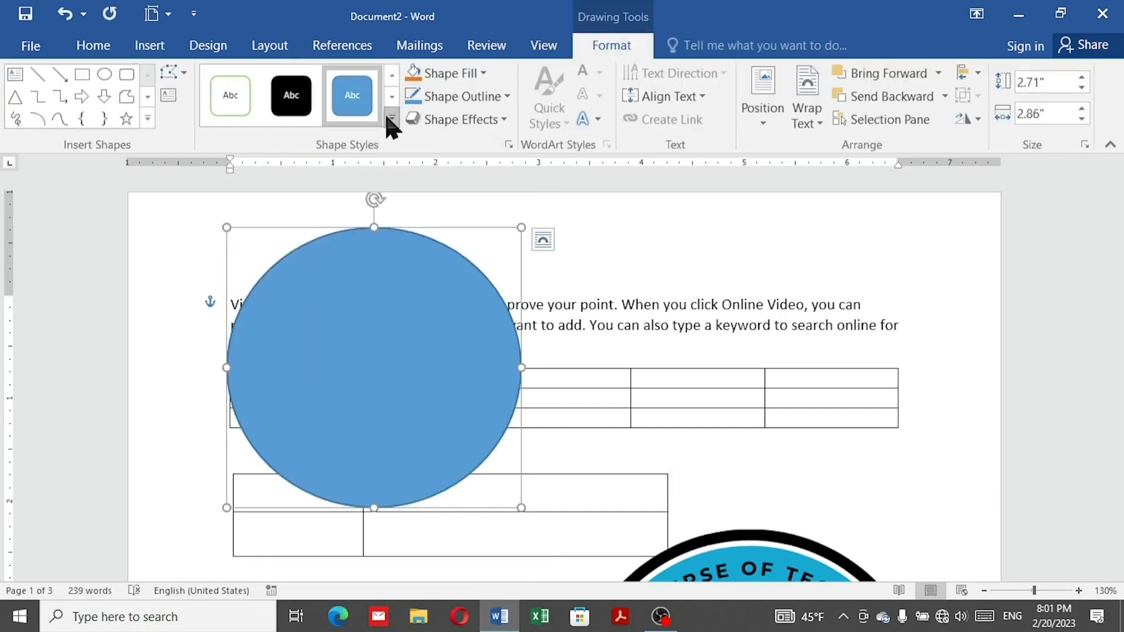
# - Apply the gold gradient preset shape style to the oval and deselect it in the five-column table
pyautogui.click(391, 120)
pyautogui.click(466, 450)
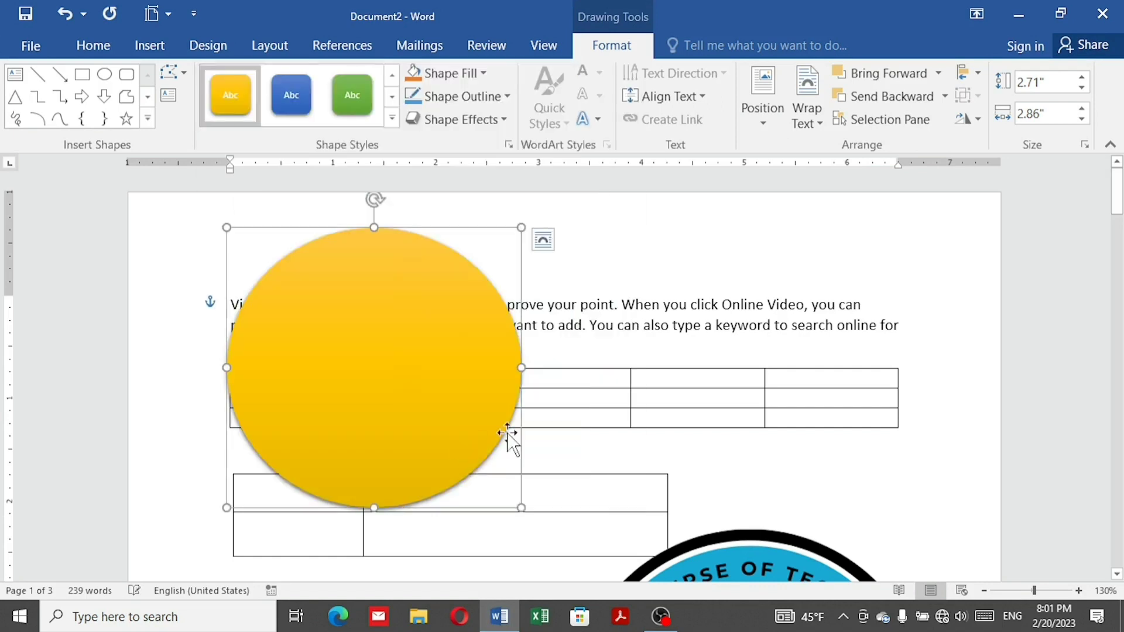
pyautogui.click(683, 377)
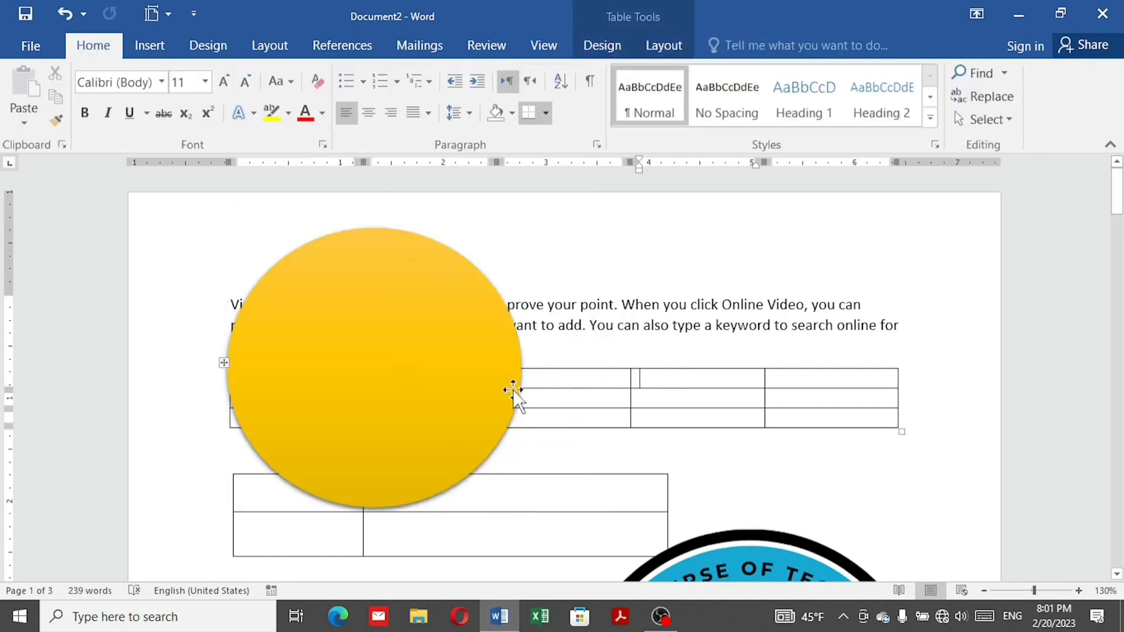
# - Browse the Process and Relationship categories of SmartArt graphics and insert a SmartArt graphic
pyautogui.click(163, 51)
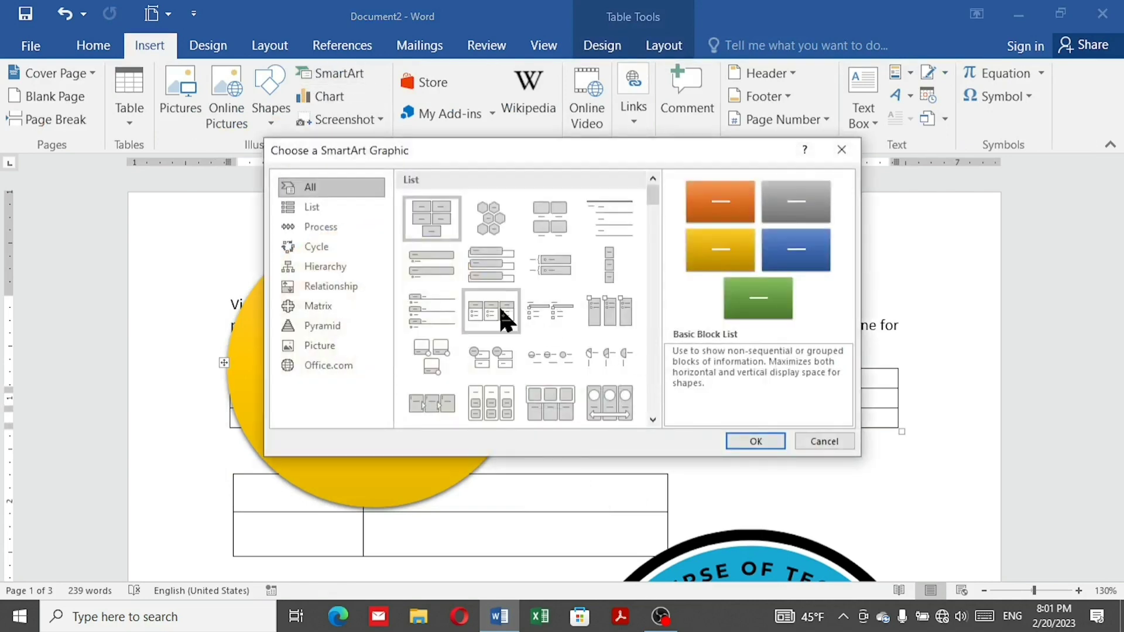
pyautogui.click(328, 231)
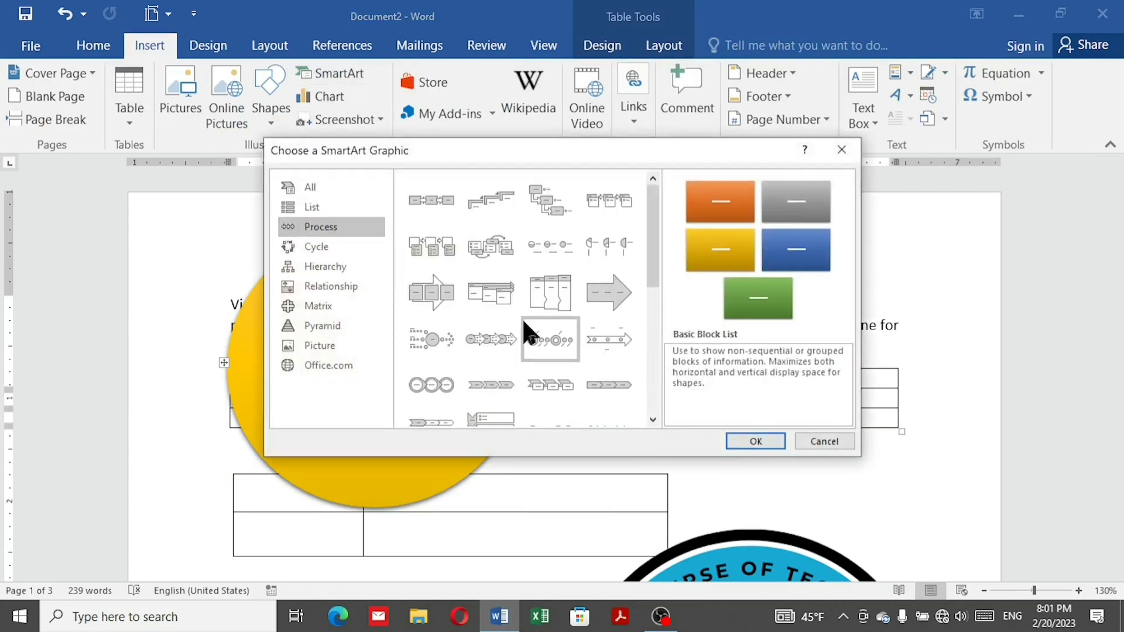
pyautogui.click(342, 286)
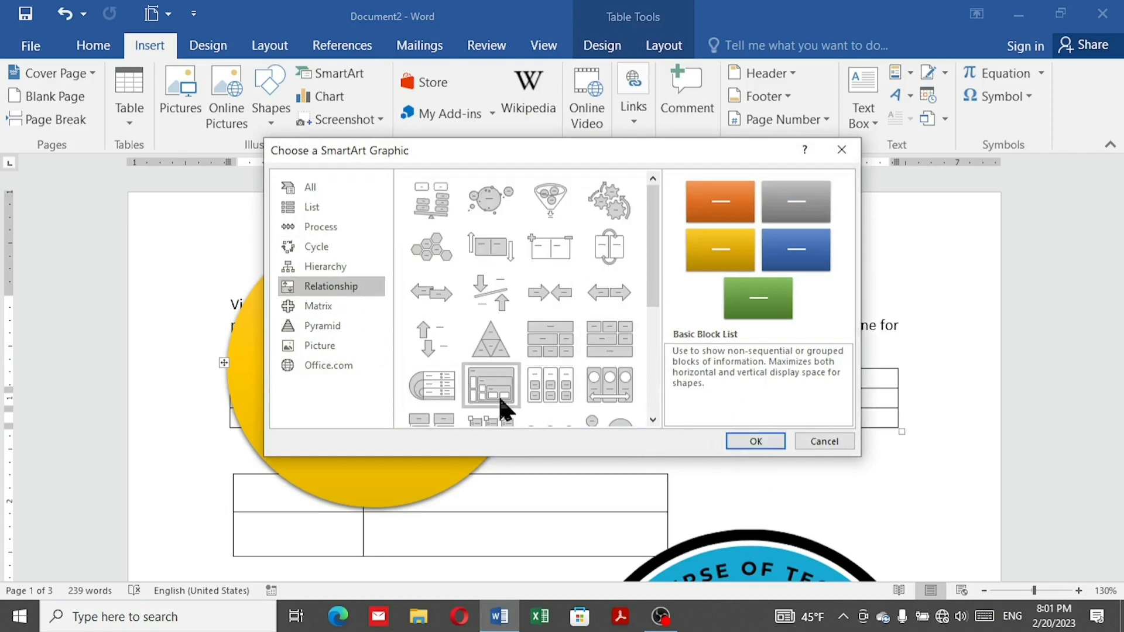
pyautogui.click(747, 443)
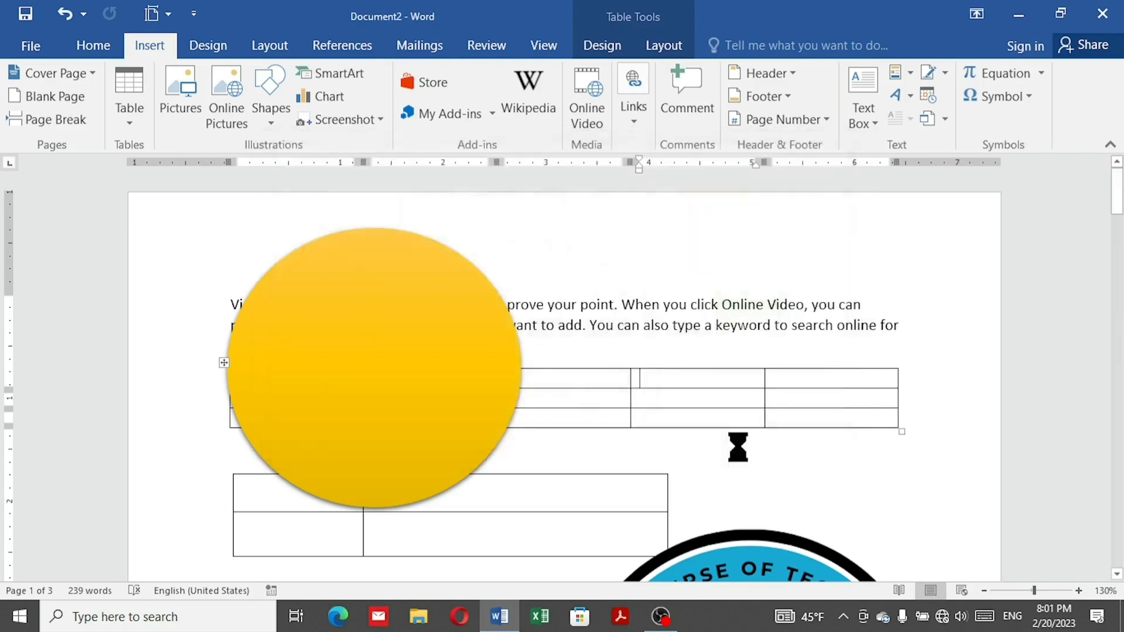
# - Insert a Clustered Column chart below the SmartArt graphic and rename its three series AFG, TJK and UBK in the chart data
pyautogui.scroll(-3, 665, 442)
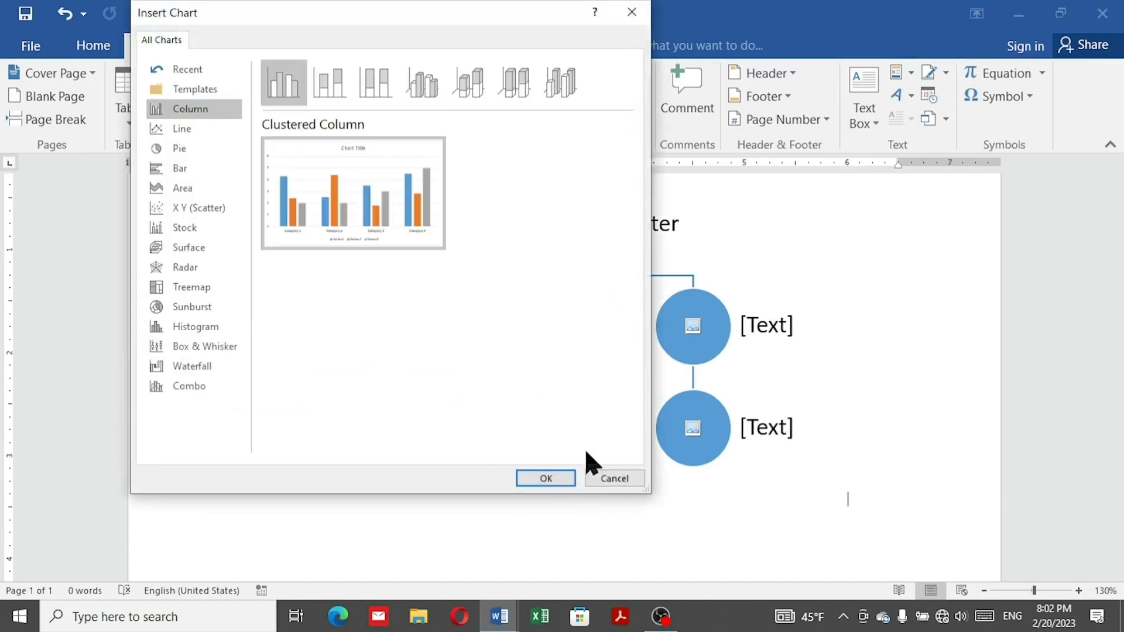
pyautogui.click(566, 478)
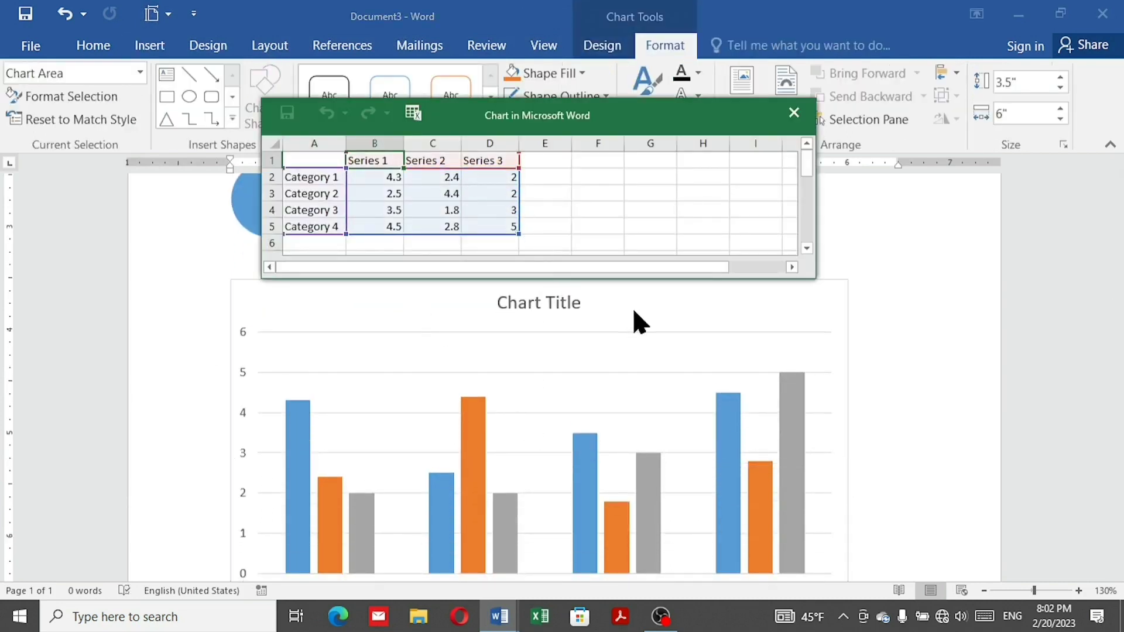
pyautogui.doubleClick(385, 157)
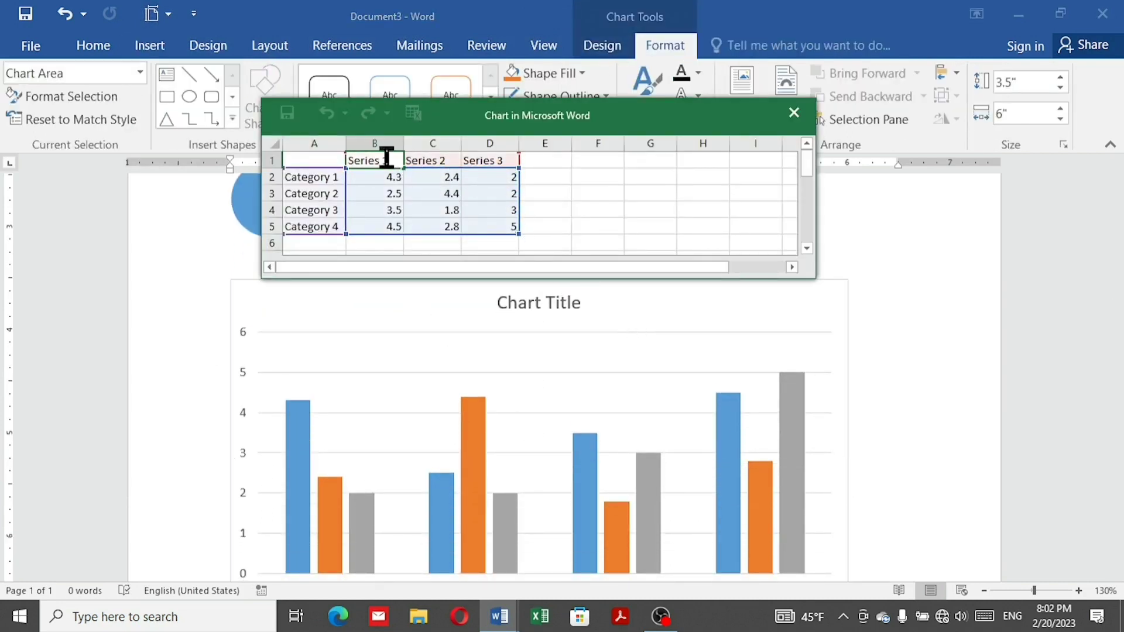
pyautogui.moveTo(397, 158); pyautogui.dragTo(315, 155)
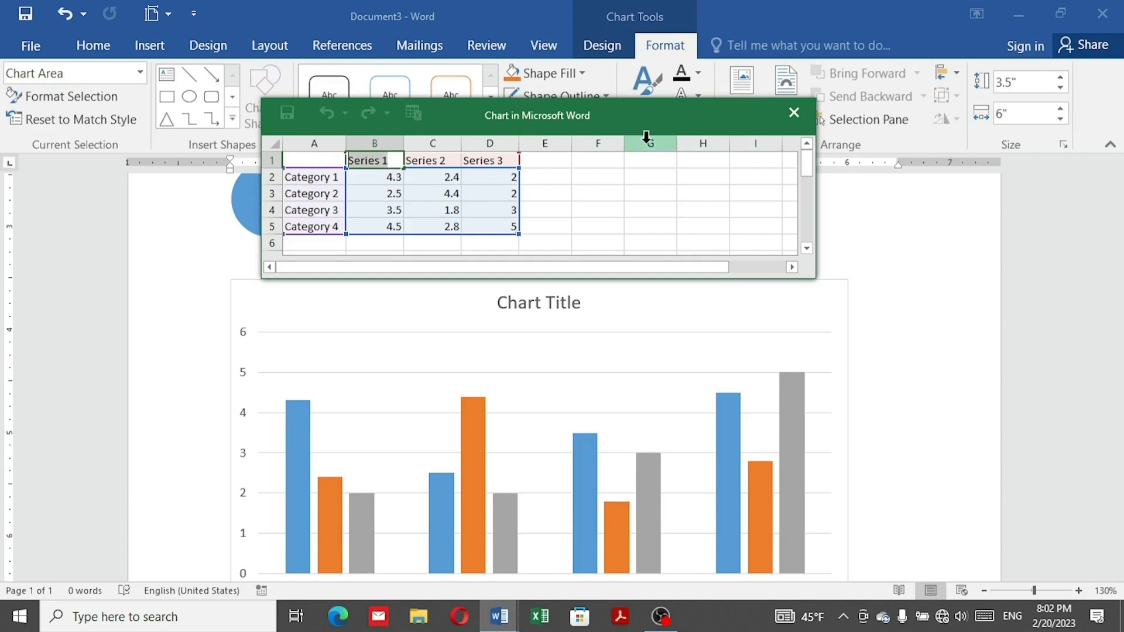
pyautogui.write('AFG')
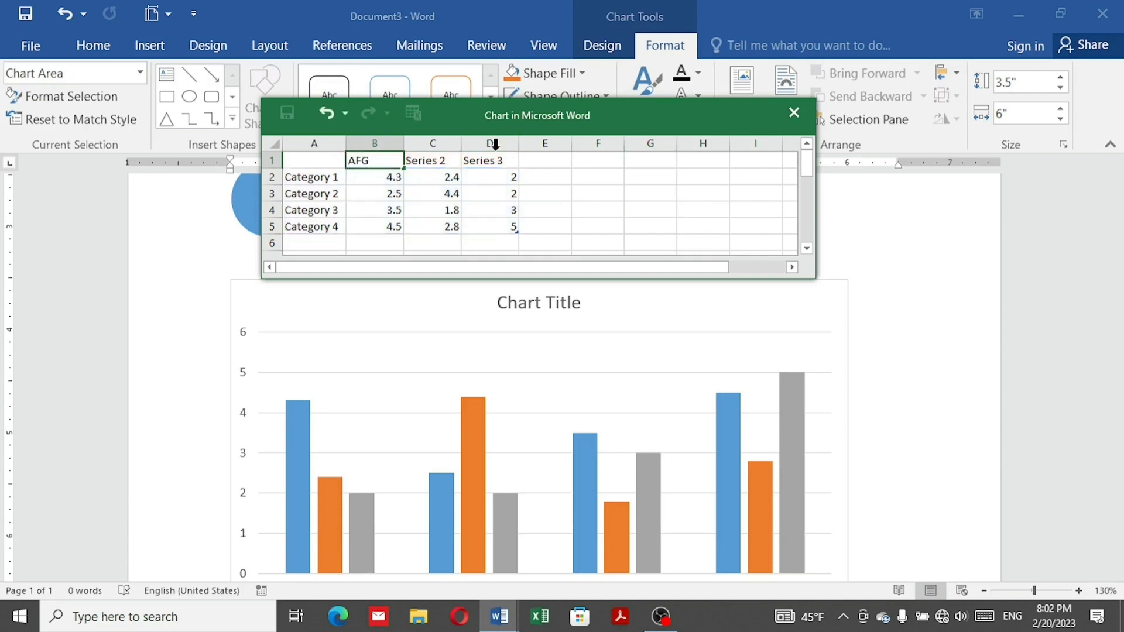
pyautogui.click(428, 162)
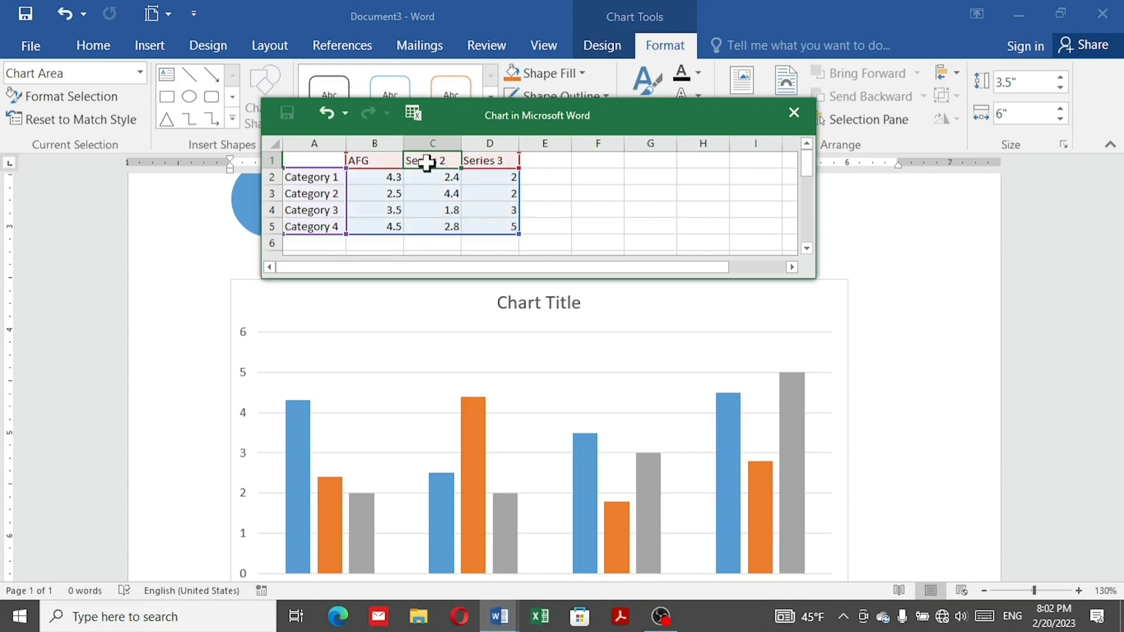
pyautogui.write('T')
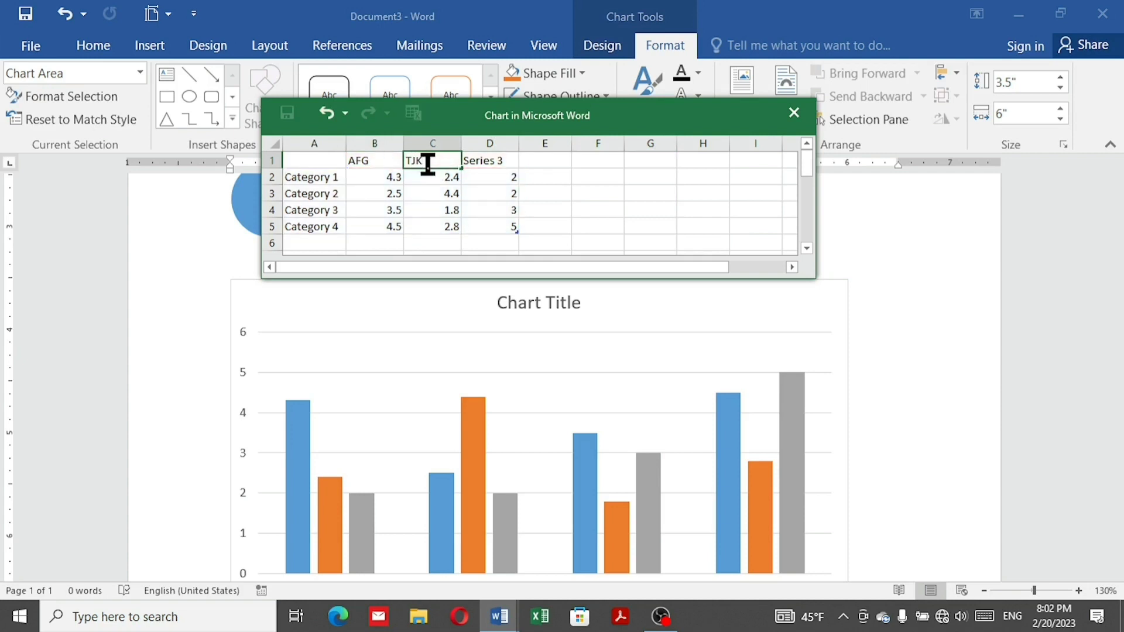
pyautogui.write('JK')
pyautogui.press('Tab')
pyautogui.write('U')
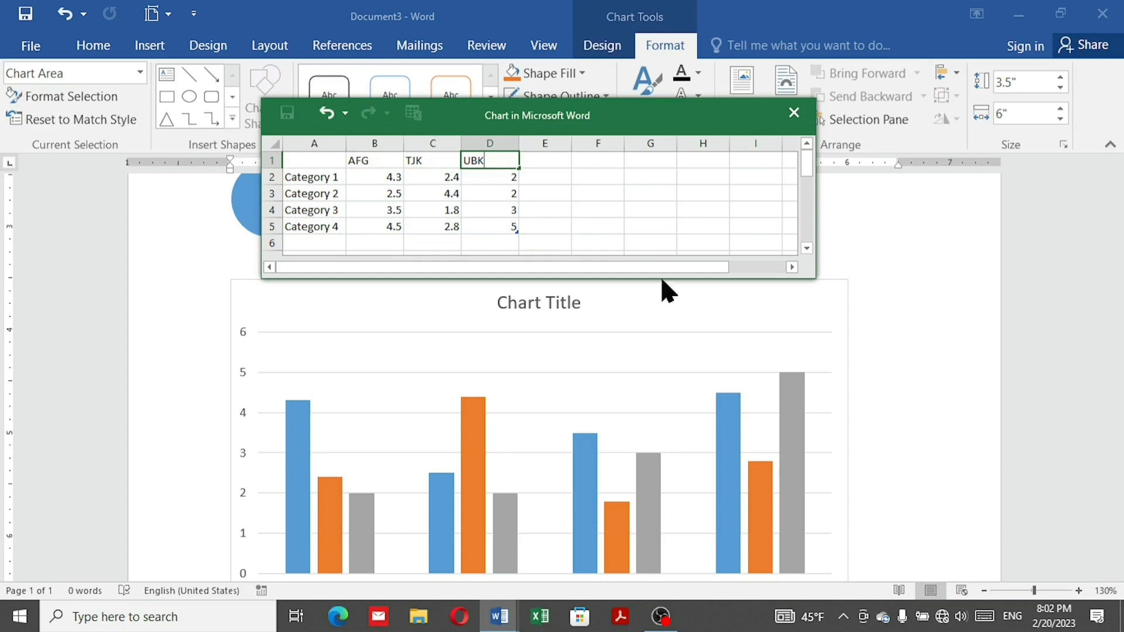
pyautogui.click(888, 377)
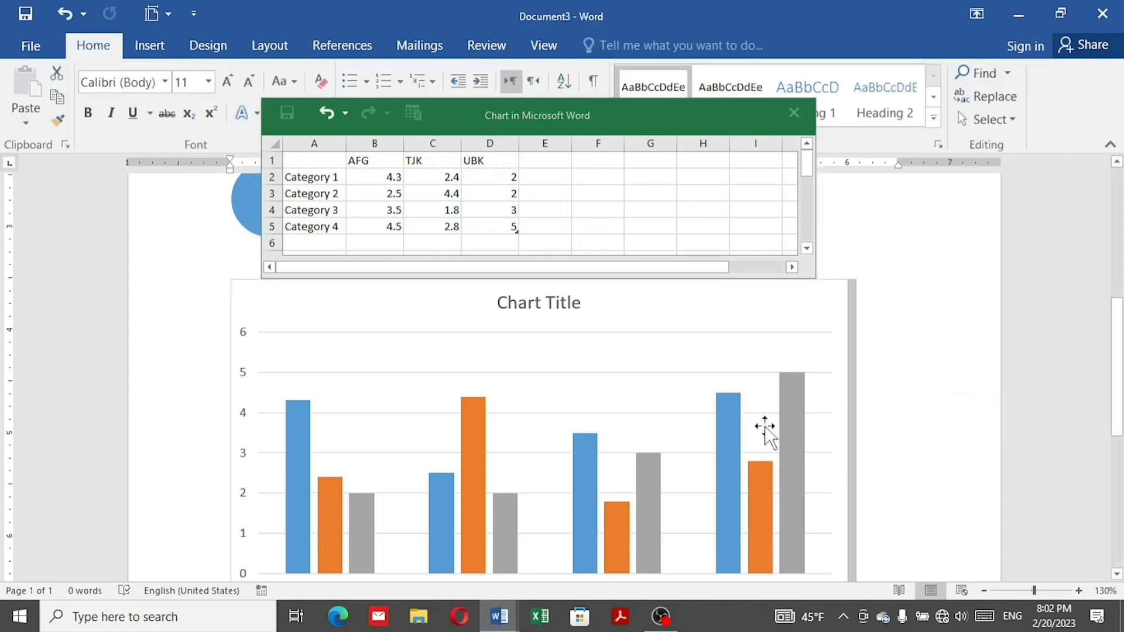
# - Place the insertion point on the blank area below the chart and close the chart's data sheet
pyautogui.scroll(-3, 761, 427)
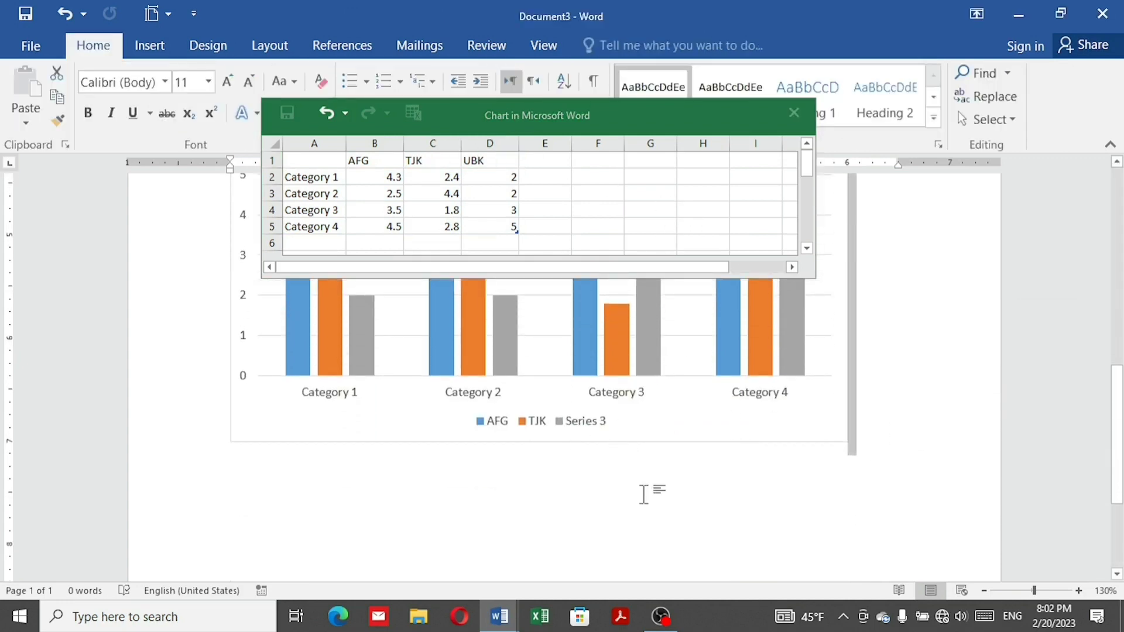
pyautogui.doubleClick(644, 495)
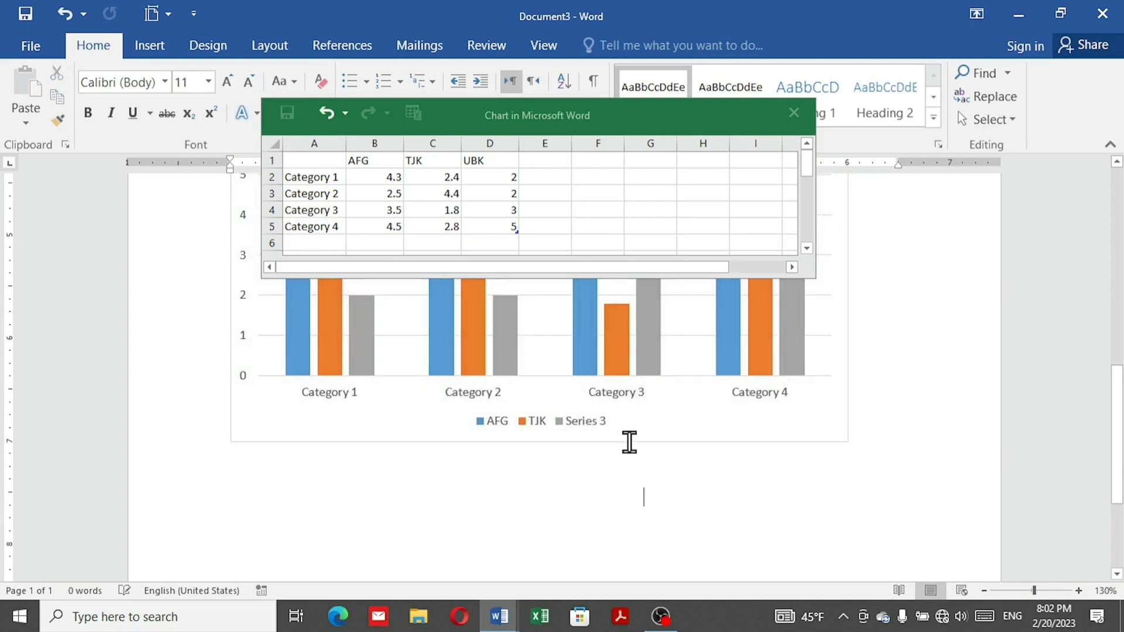
pyautogui.click(794, 113)
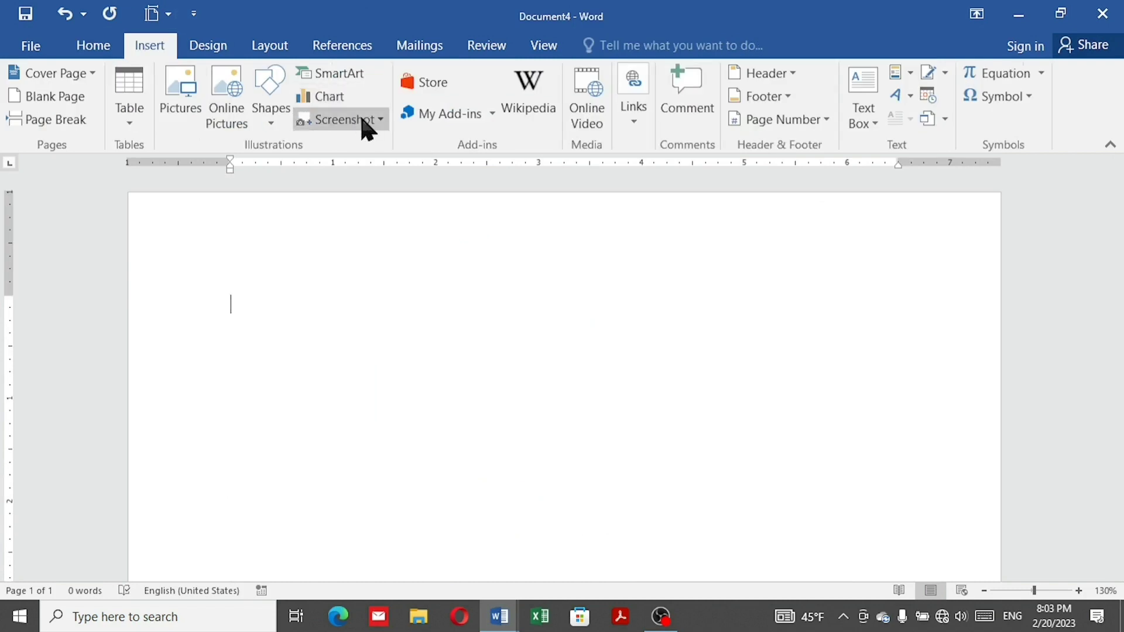
# - Insert a screen clipping of the other Word window, covering the full width from the title bar down to the ruler
pyautogui.click(363, 120)
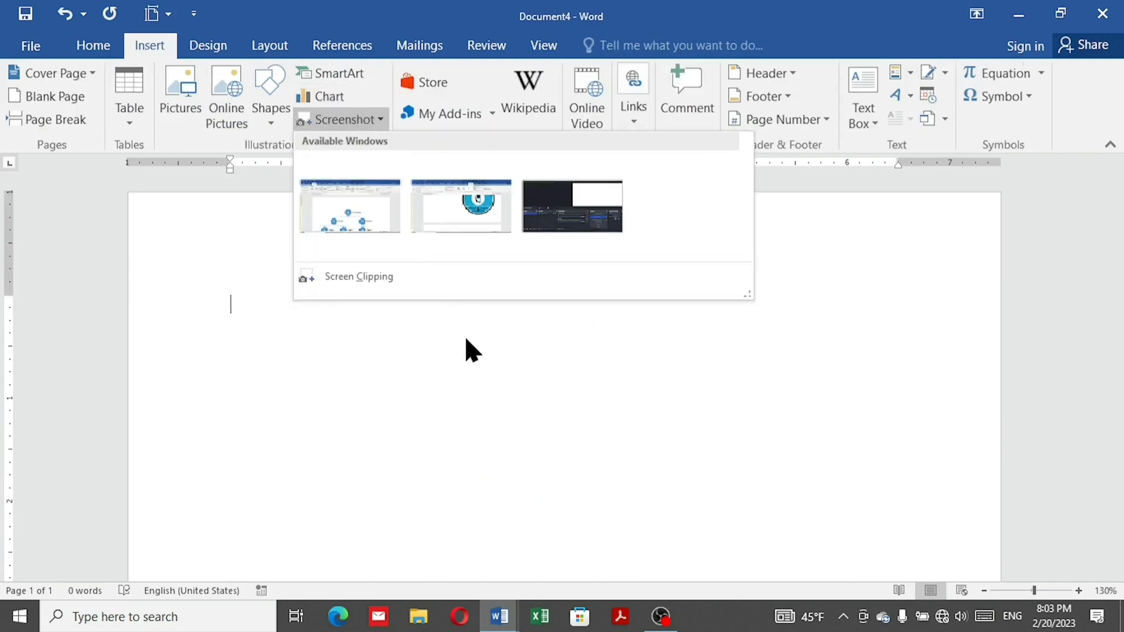
pyautogui.click(404, 278)
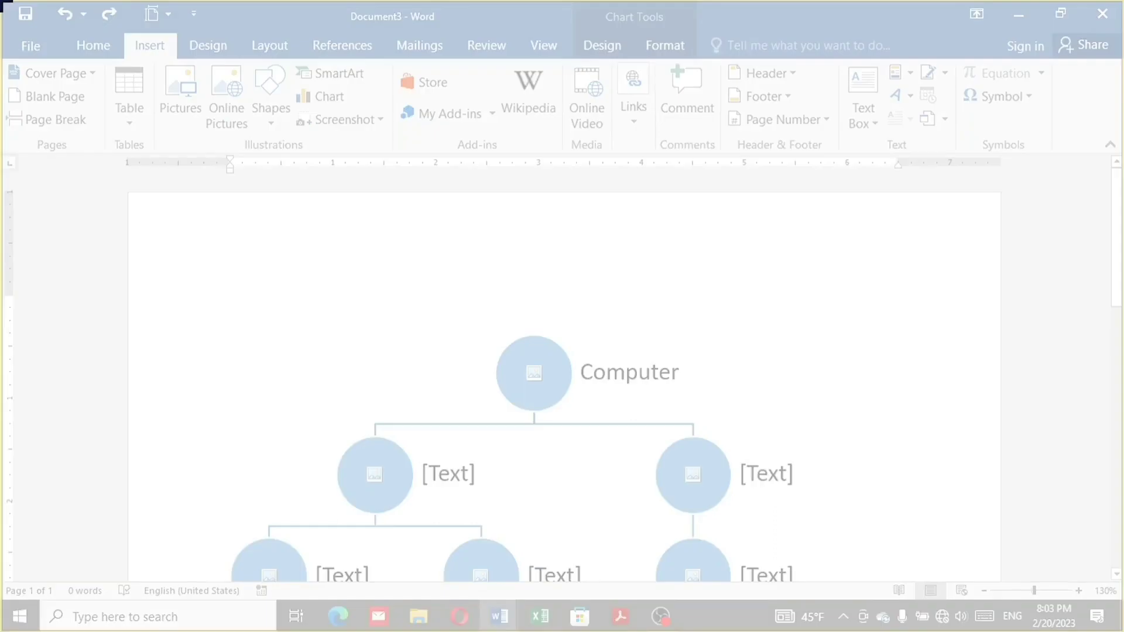
pyautogui.moveTo(2, 2); pyautogui.dragTo(1116, 184)
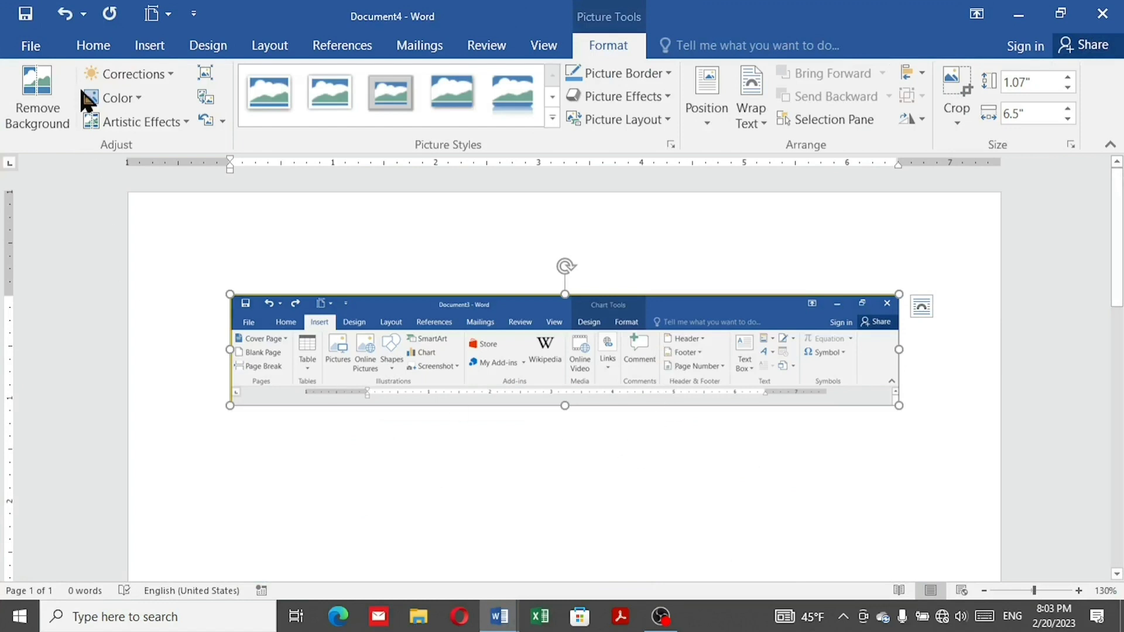
# - Open the Wikipedia add-in, close its pane, and delete the screen clipping from the document
pyautogui.click(171, 50)
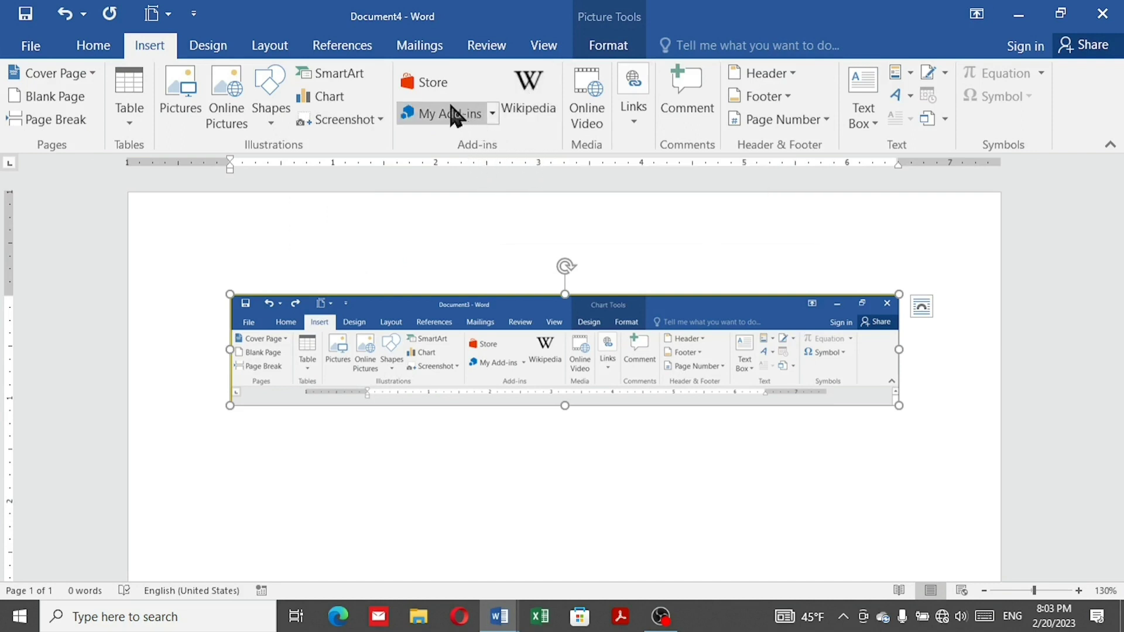
pyautogui.click(526, 112)
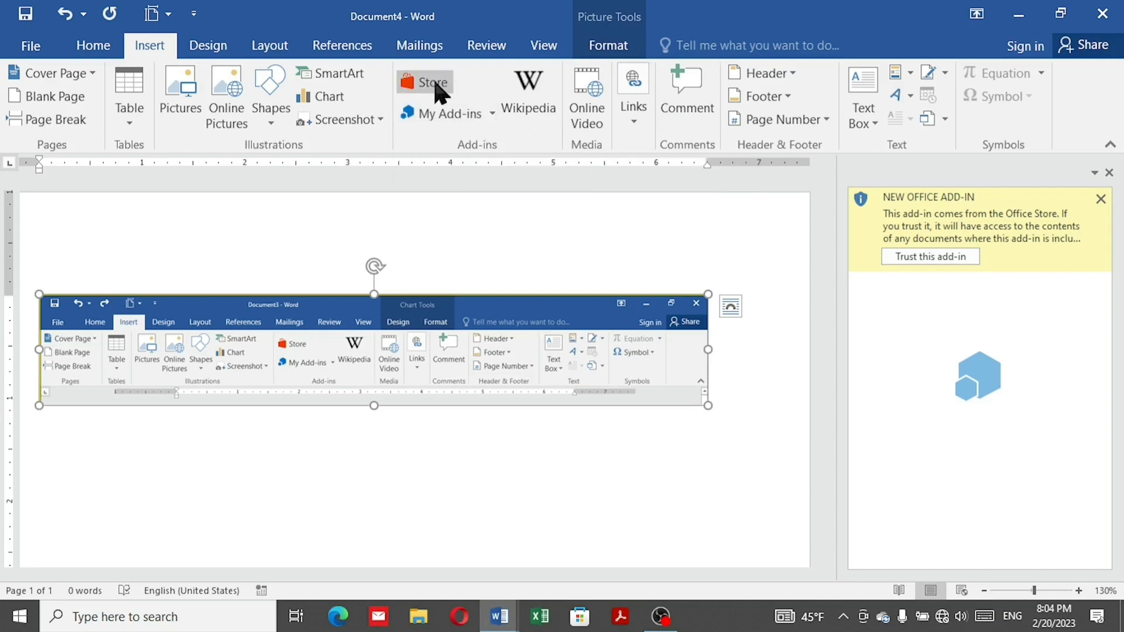
pyautogui.click(1110, 173)
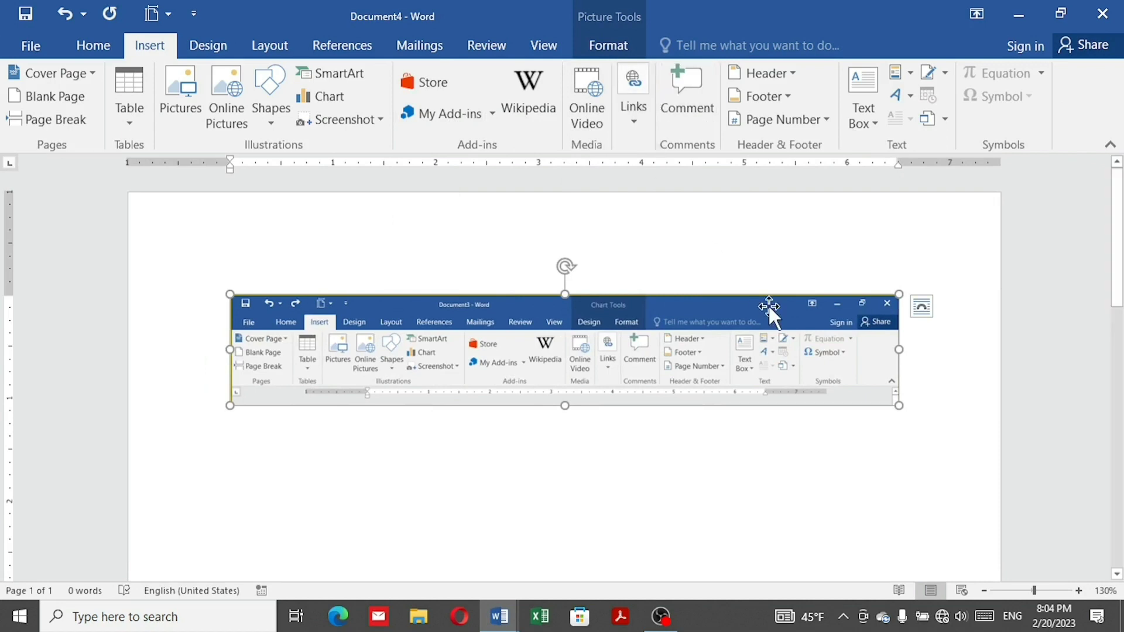
pyautogui.press('Delete')
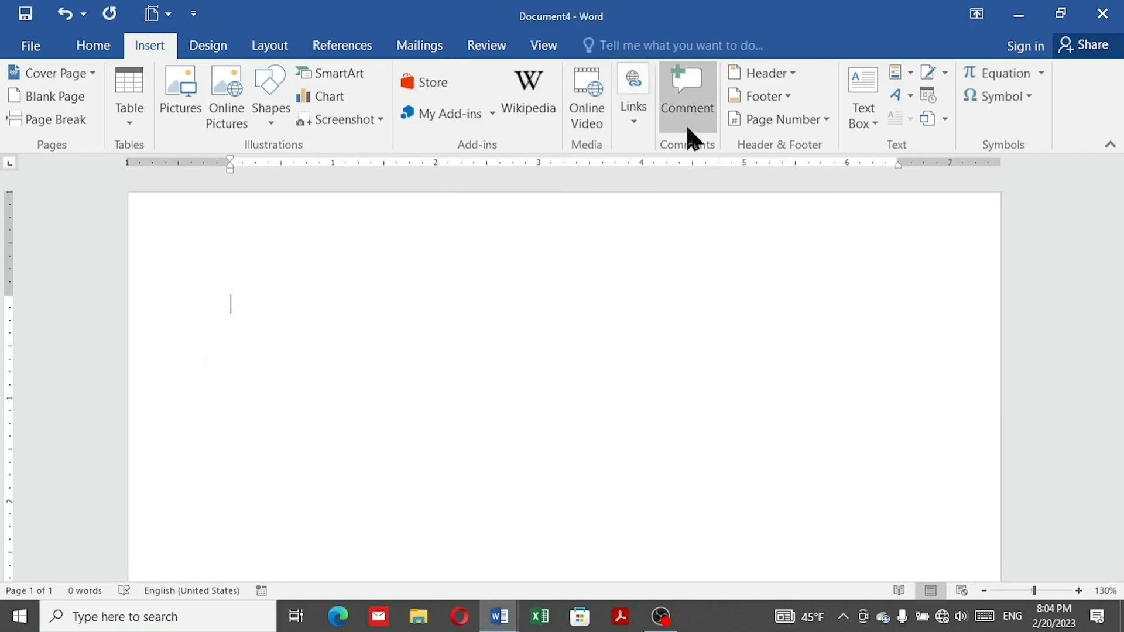
# - Insert a hyperlink to the existing Excel file "آمد از کان به 46" in the Desktop folder Nawrozi Co. LTD
pyautogui.click(647, 130)
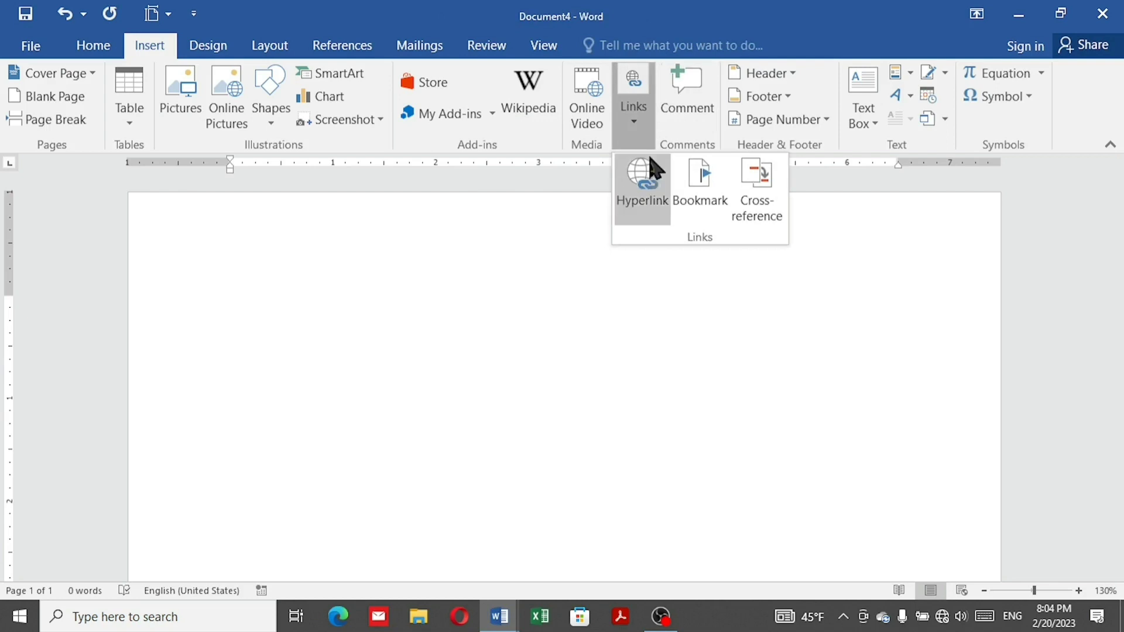
pyautogui.click(661, 202)
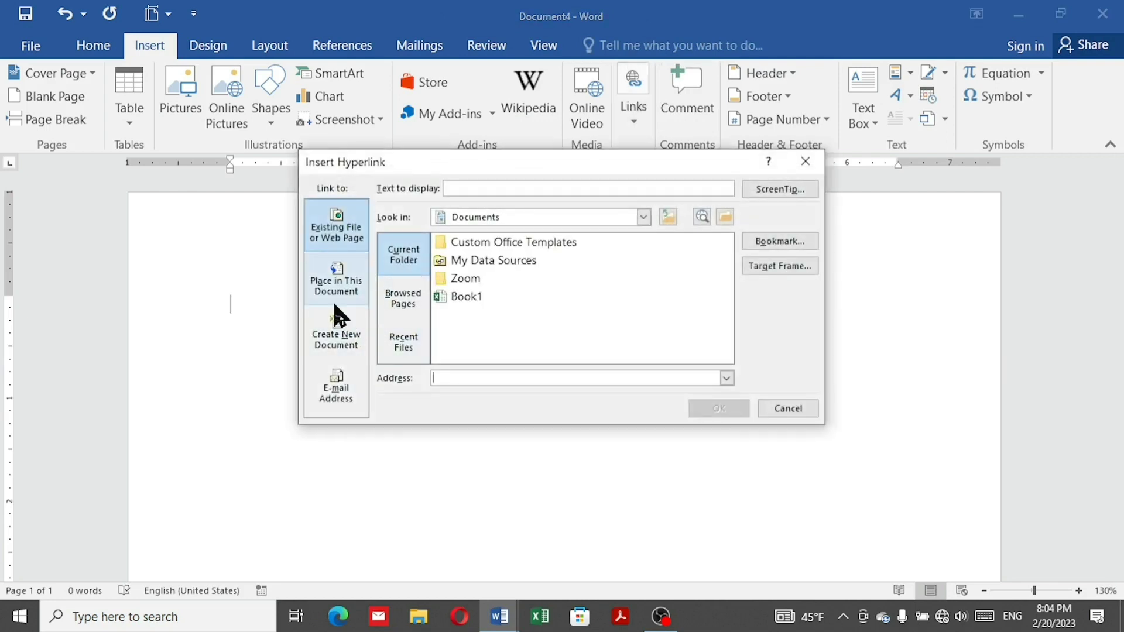
pyautogui.click(338, 304)
pyautogui.click(335, 238)
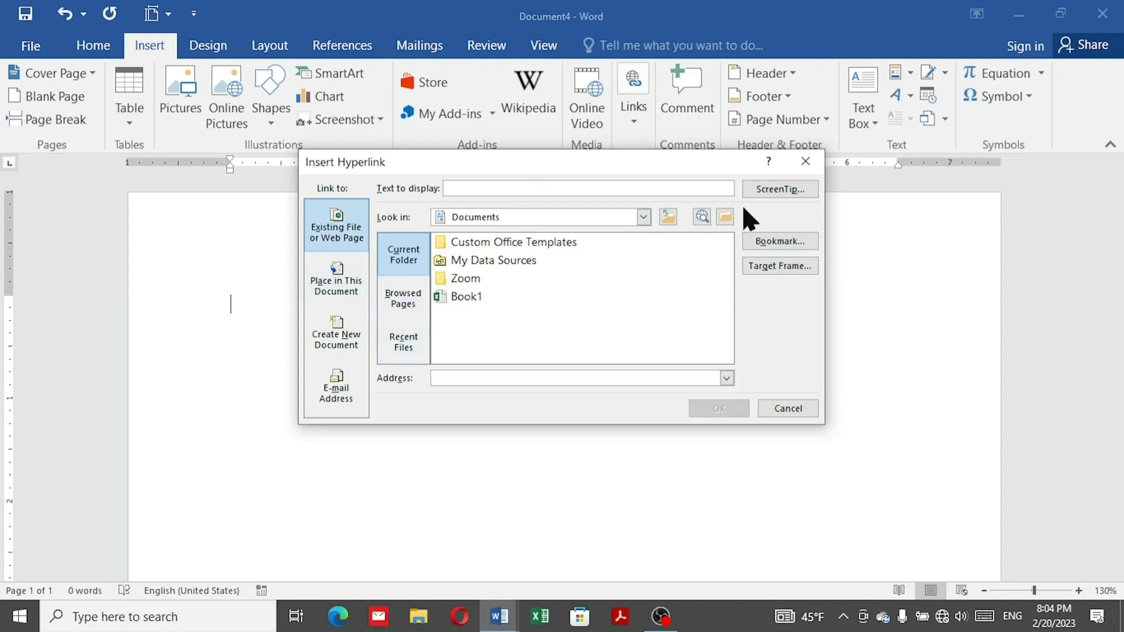
pyautogui.click(644, 218)
pyautogui.doubleClick(501, 275)
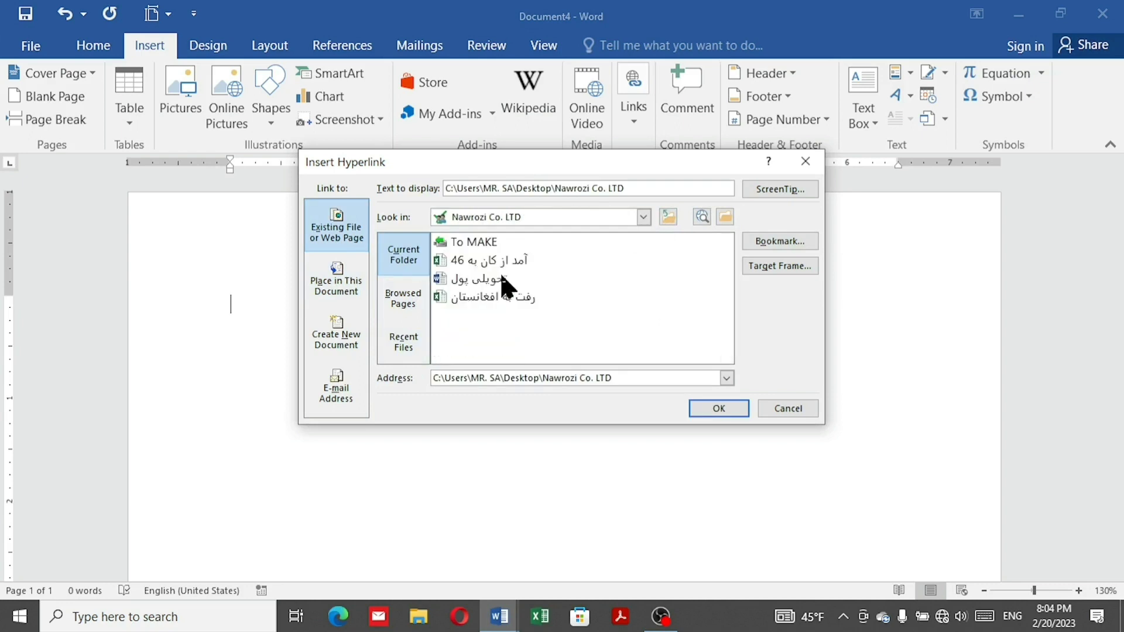
pyautogui.click(518, 260)
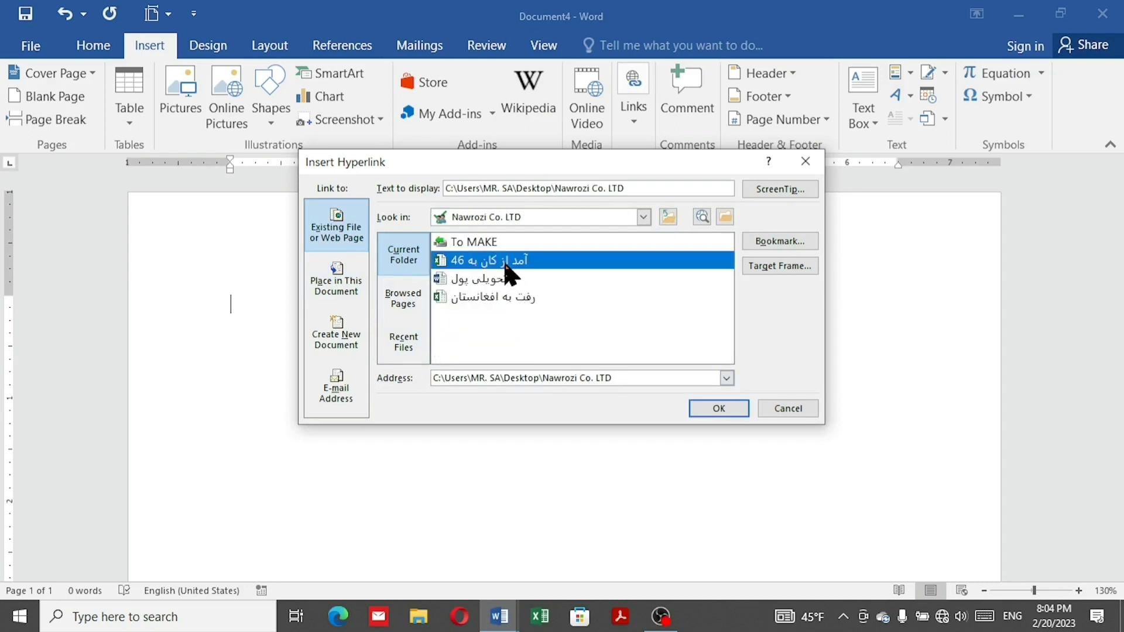
pyautogui.click(723, 410)
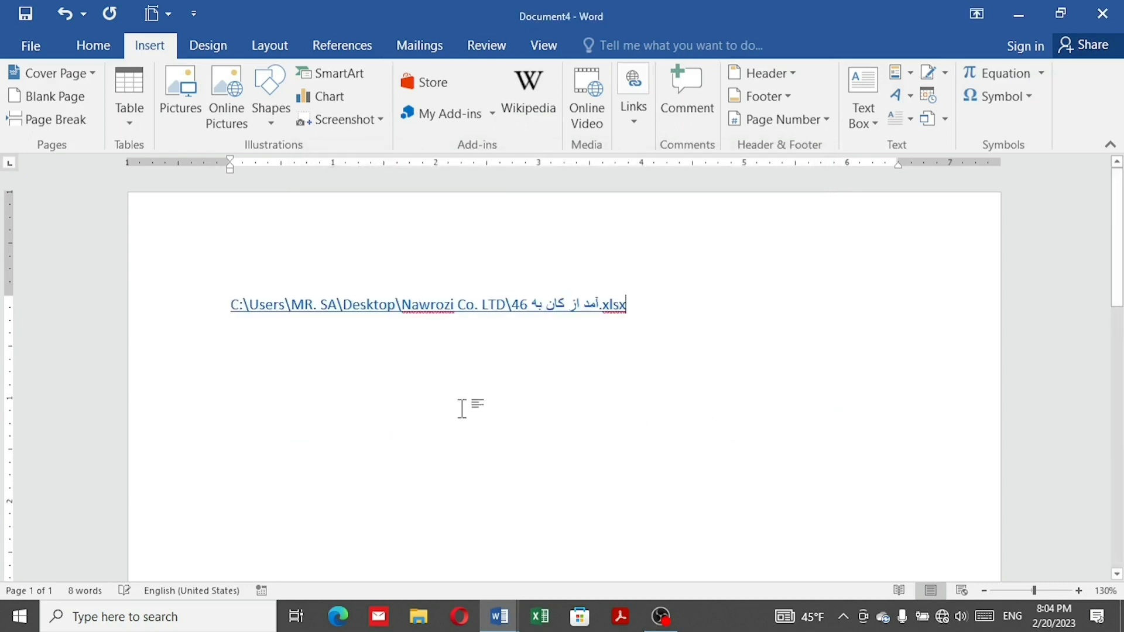
# - Follow the hyperlink to the Excel file and allow it to open past the security notice
pyautogui.keyDown('ctrl'); pyautogui.click(489, 304); pyautogui.keyUp('ctrl')
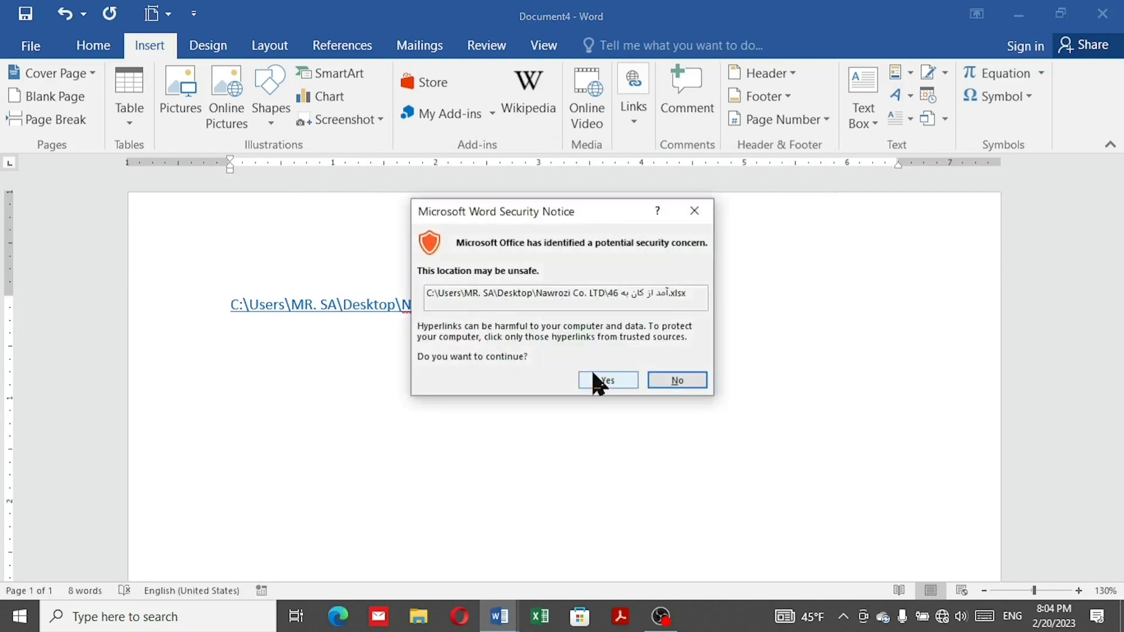
pyautogui.click(598, 381)
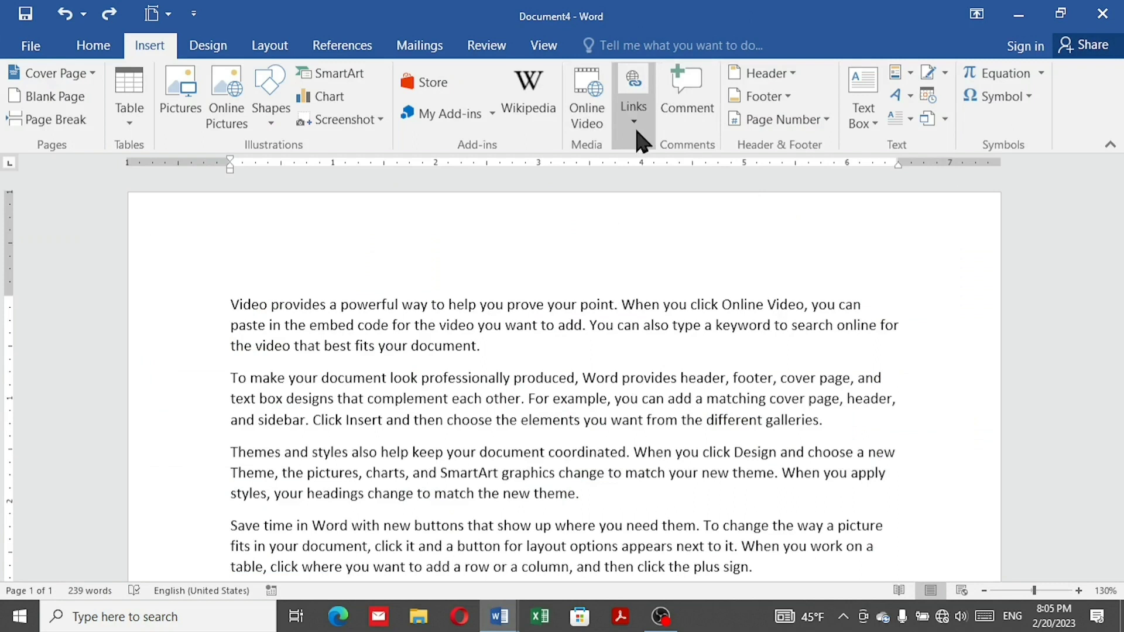
pyautogui.click(644, 139)
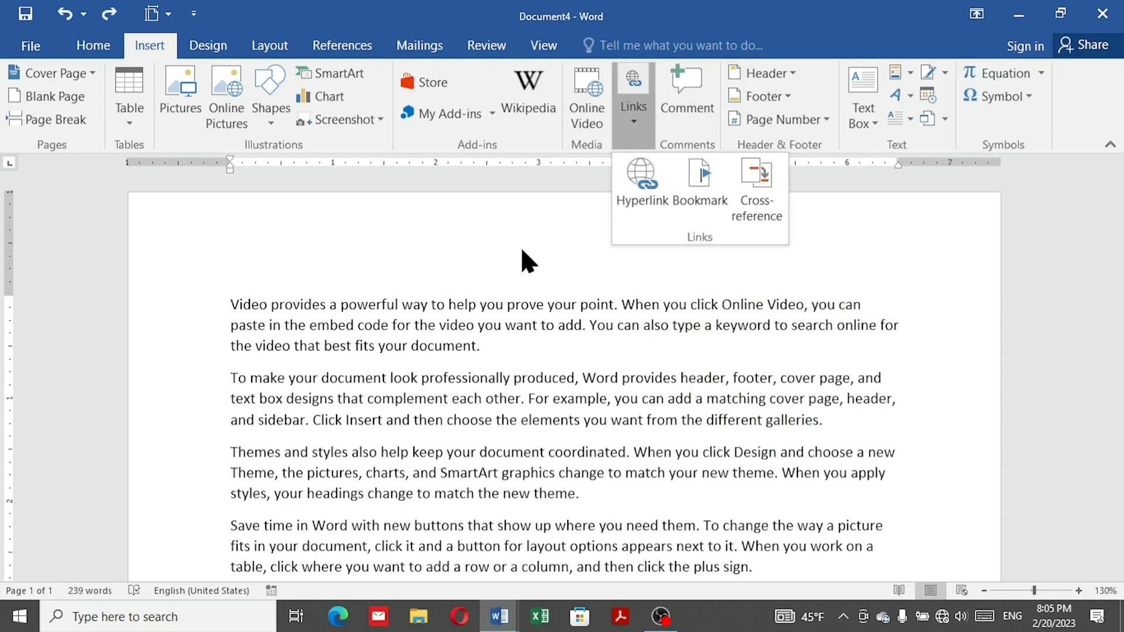
pyautogui.click(700, 188)
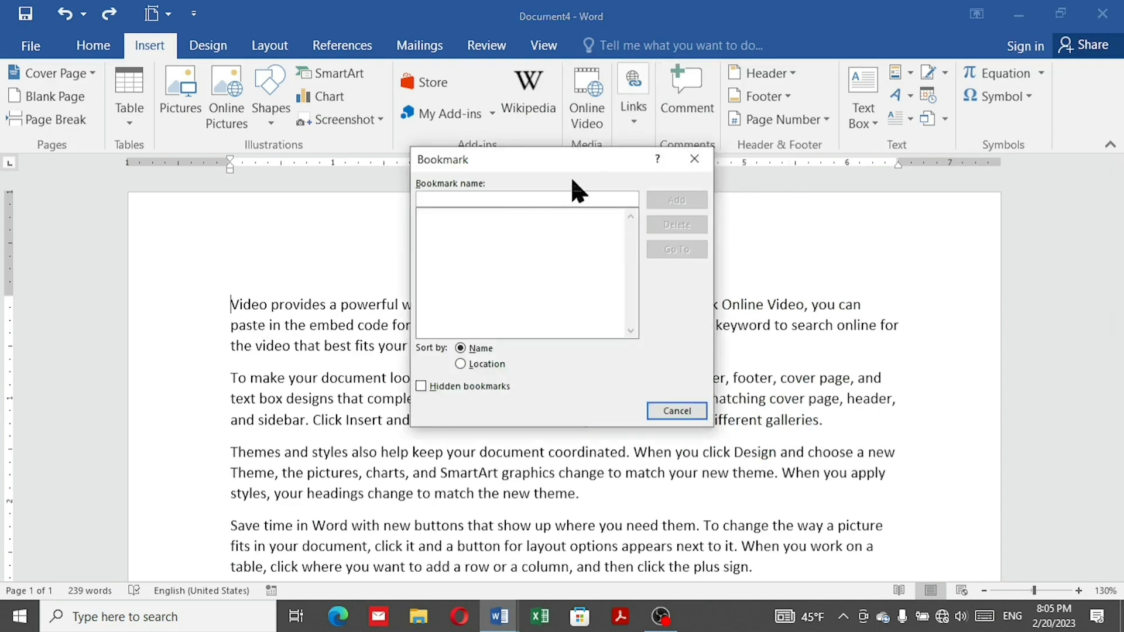
pyautogui.click(695, 158)
# - Bookmark the first paragraph, beginning "Video provides a powerful way", with the name Video
pyautogui.moveTo(231, 291); pyautogui.dragTo(520, 311)
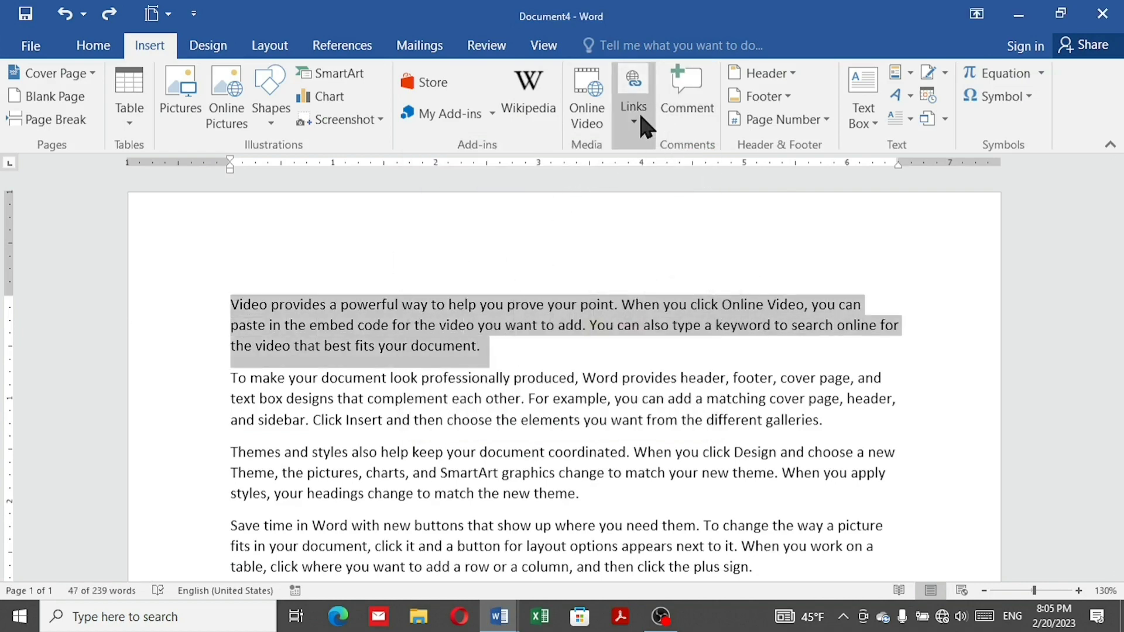
pyautogui.click(632, 135)
pyautogui.click(700, 193)
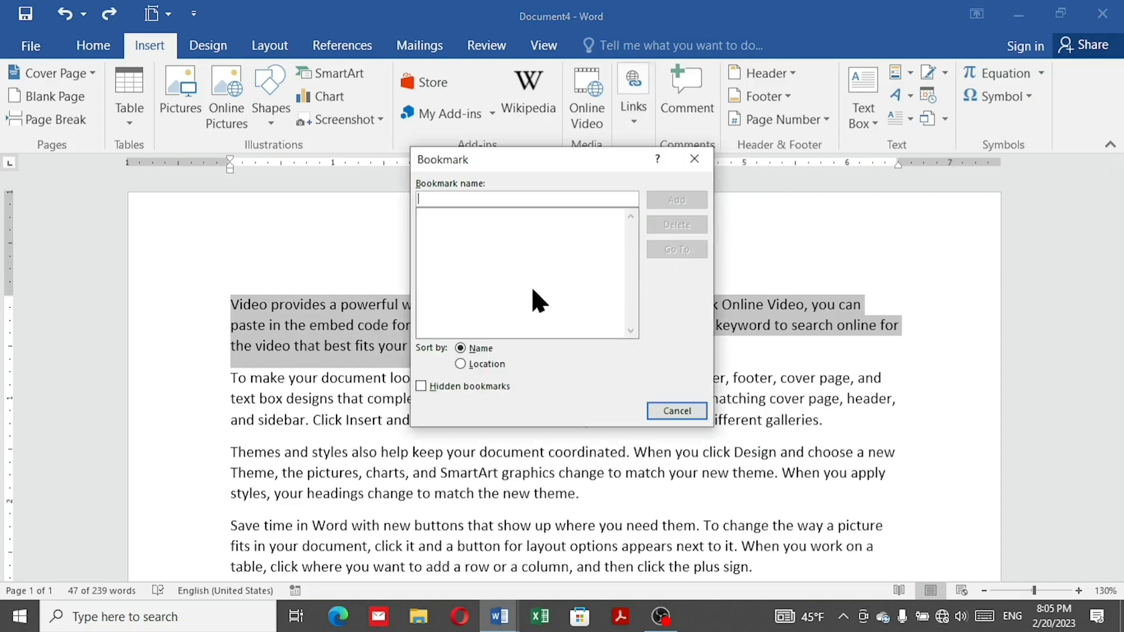
pyautogui.moveTo(588, 156); pyautogui.dragTo(774, 130)
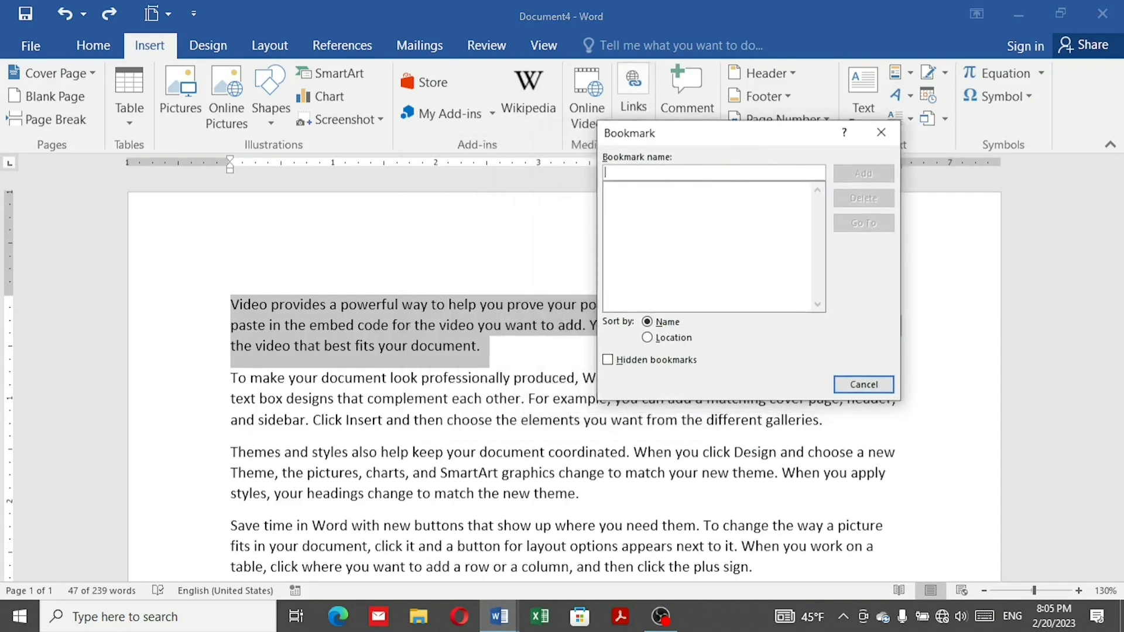
pyautogui.write('Video')
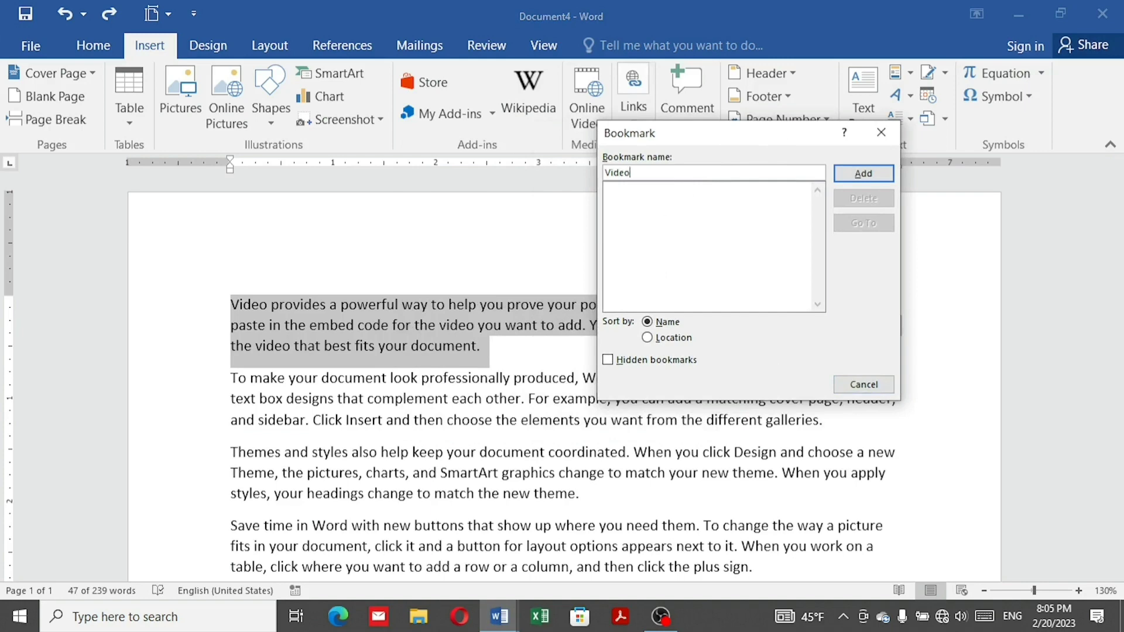
pyautogui.click(864, 173)
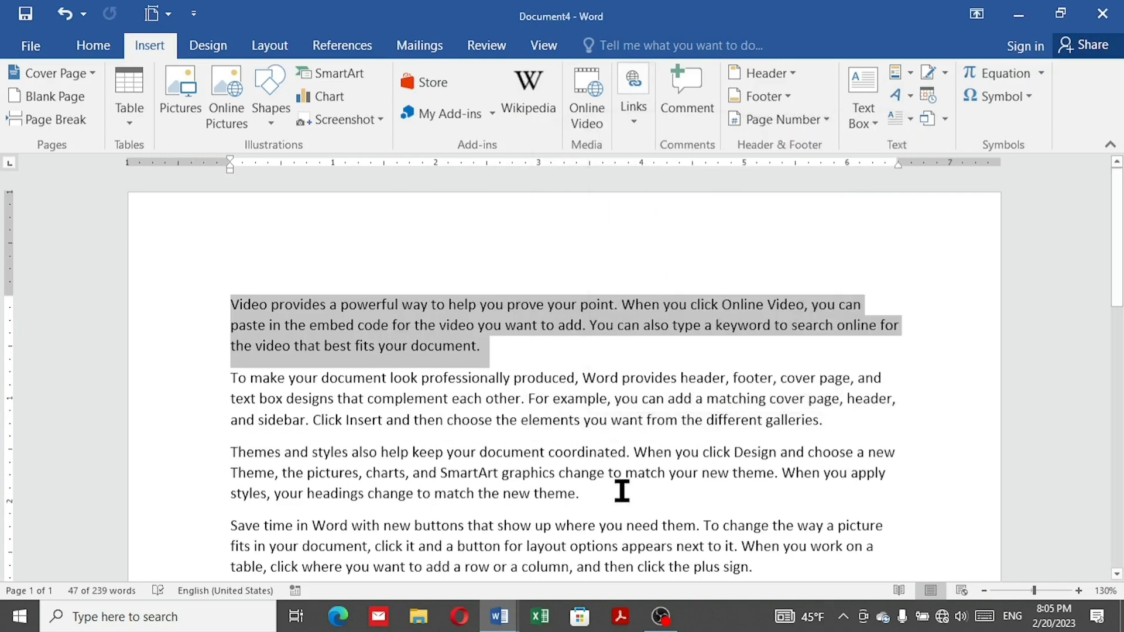
# - Bookmark the paragraph beginning "Save time in Word" with the name Book
pyautogui.scroll(-3, 615, 486)
pyautogui.moveTo(234, 328); pyautogui.dragTo(793, 377)
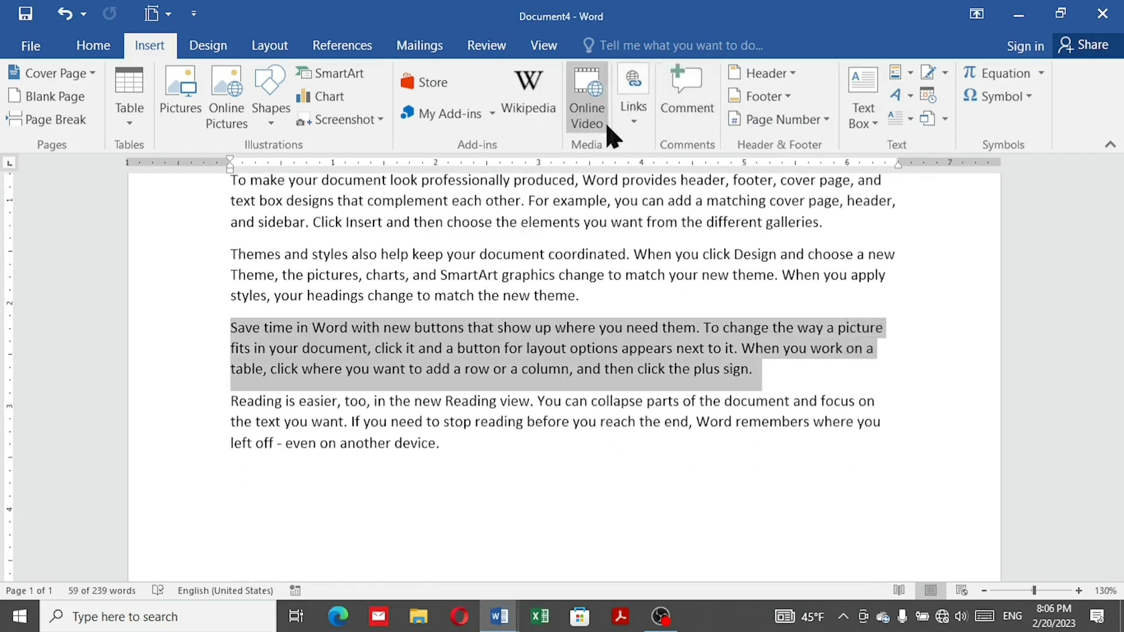
pyautogui.click(634, 114)
pyautogui.click(710, 199)
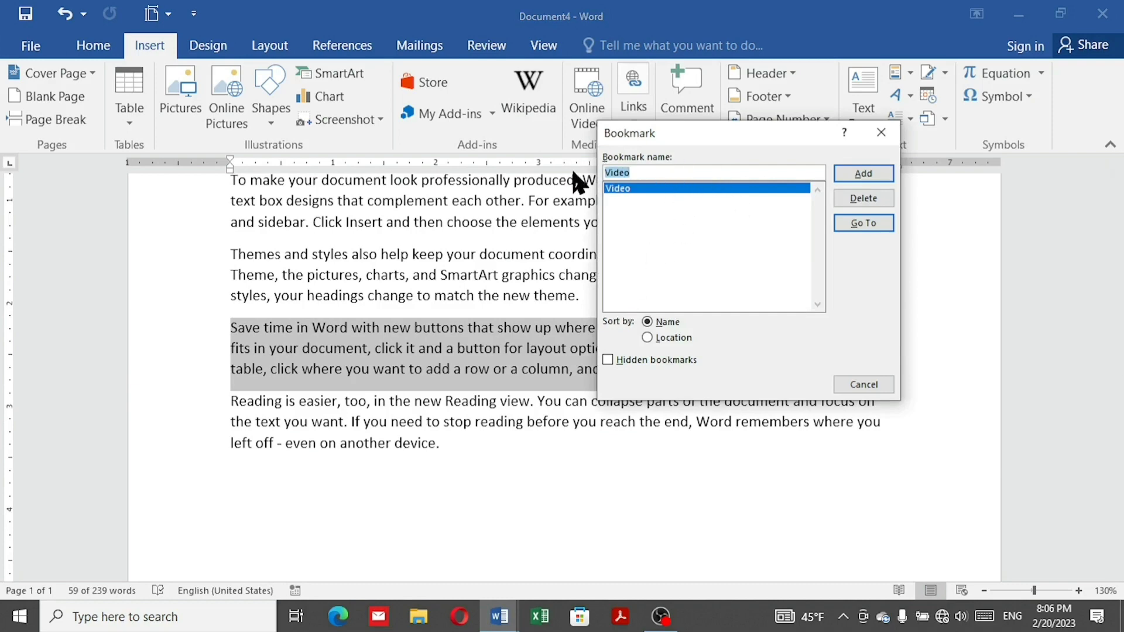
pyautogui.write('Book')
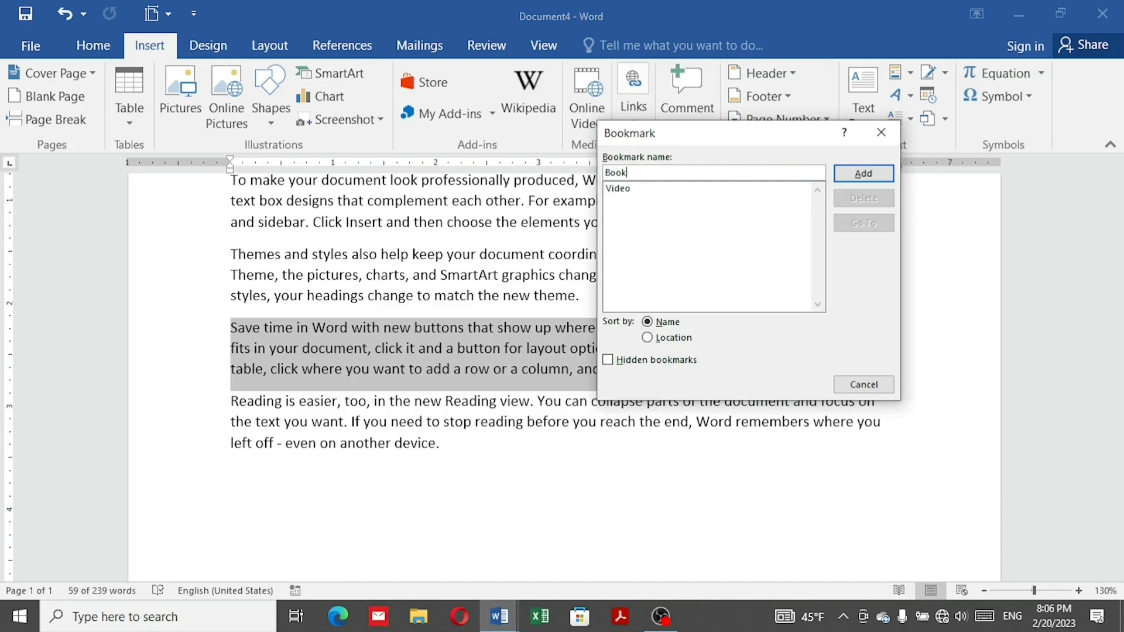
pyautogui.click(862, 173)
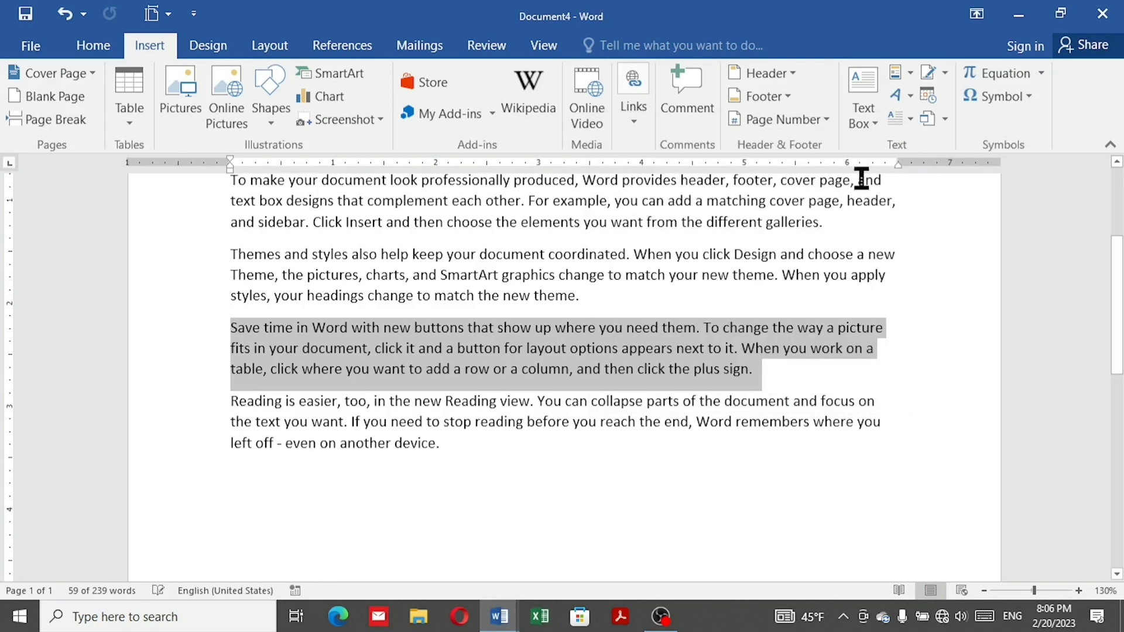
# - Add an empty line above the first paragraph and insert a hyperlink there to the Book bookmark in this document
pyautogui.scroll(3, 710, 302)
pyautogui.click(229, 304)
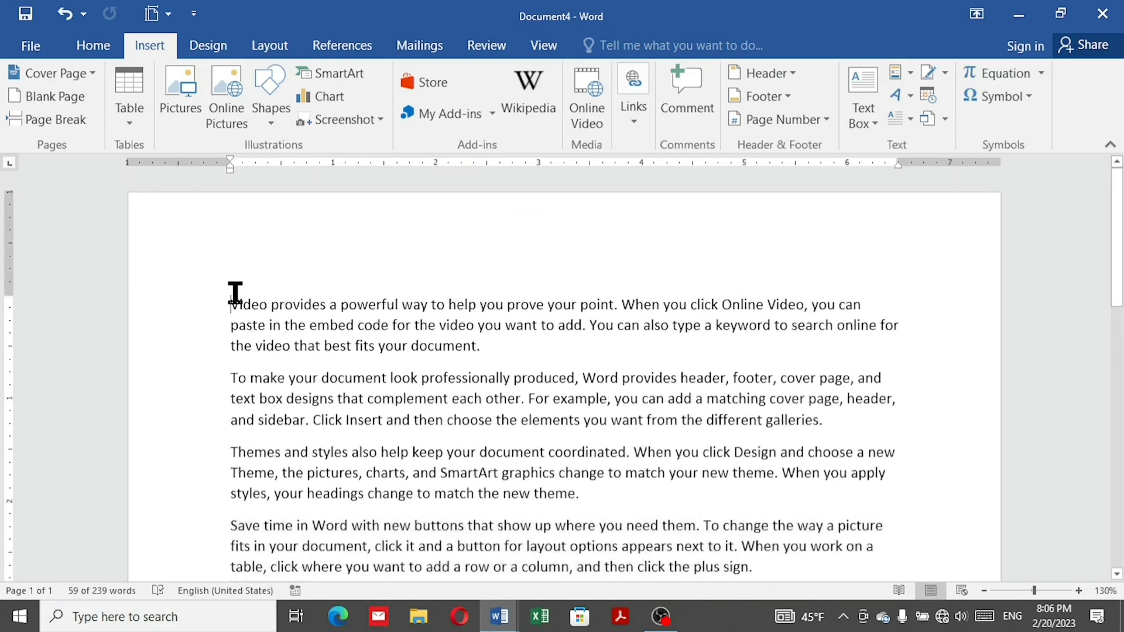
pyautogui.press('Return')
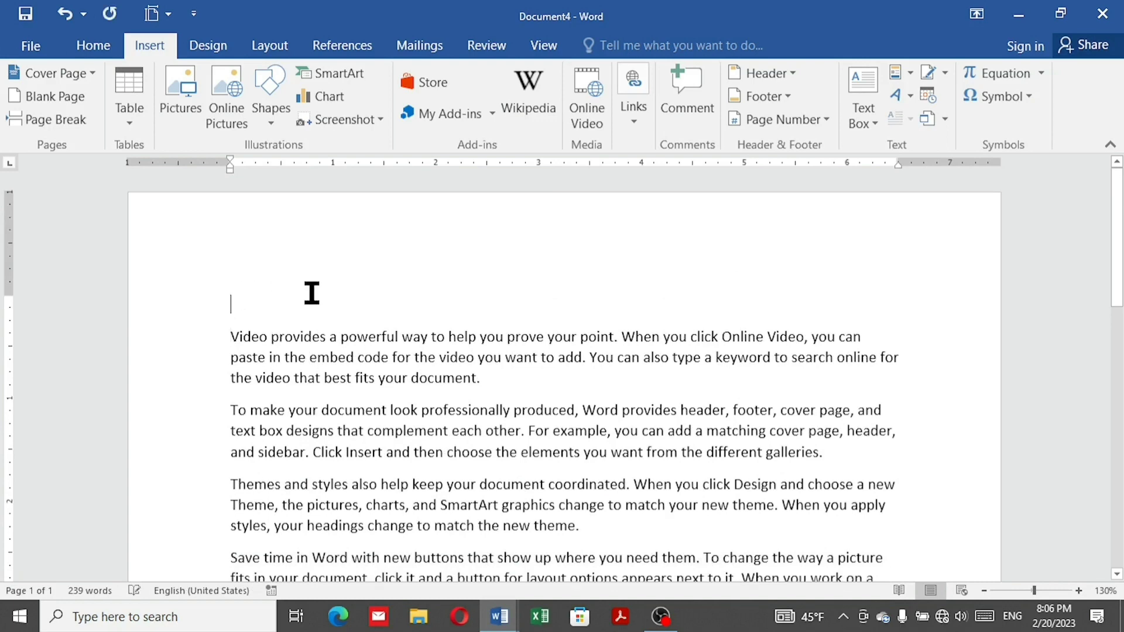
pyautogui.click(634, 105)
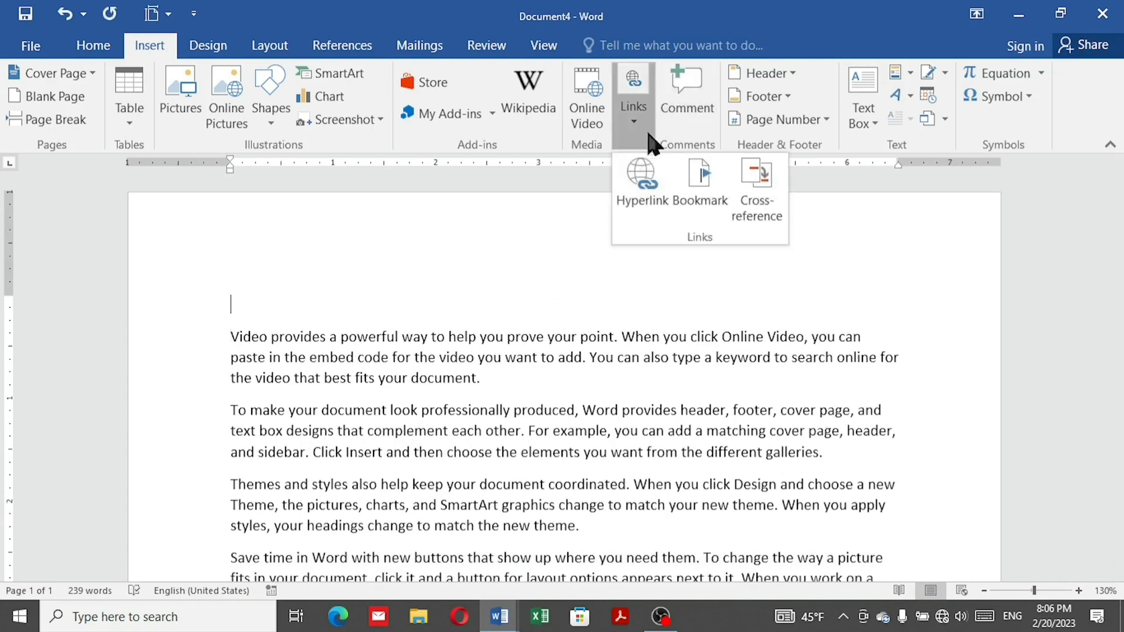
pyautogui.click(642, 187)
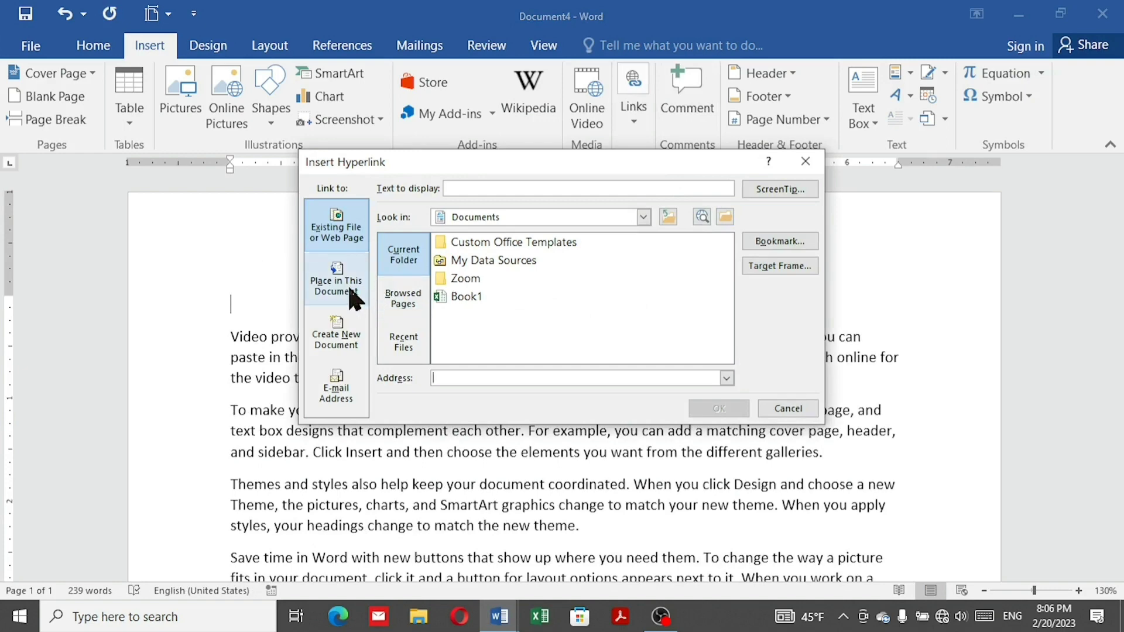
pyautogui.click(353, 298)
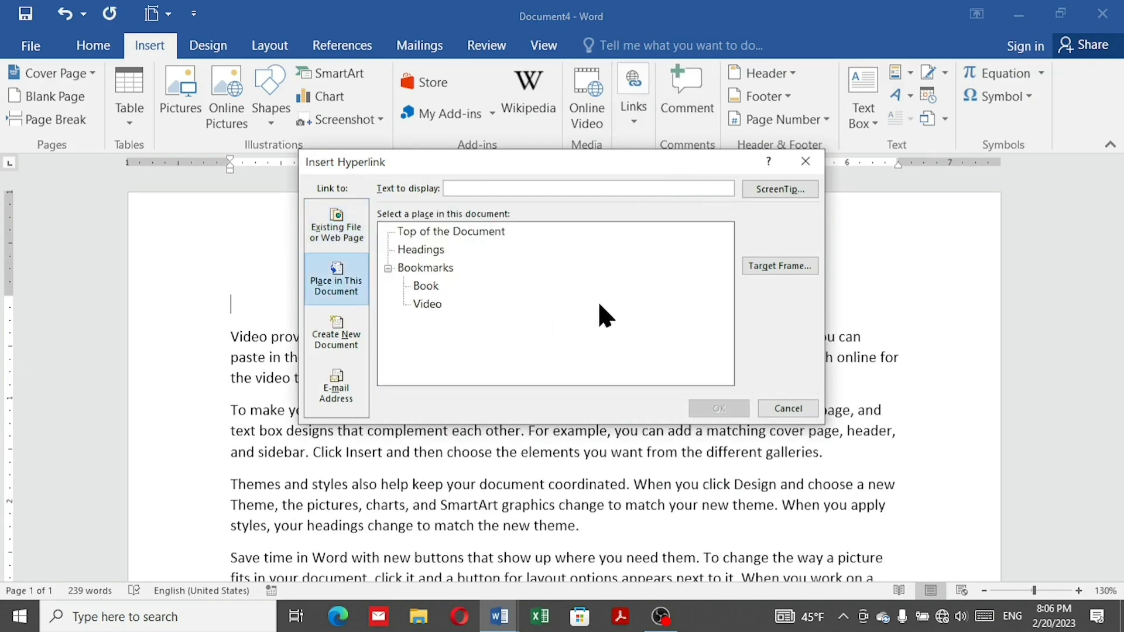
pyautogui.click(425, 287)
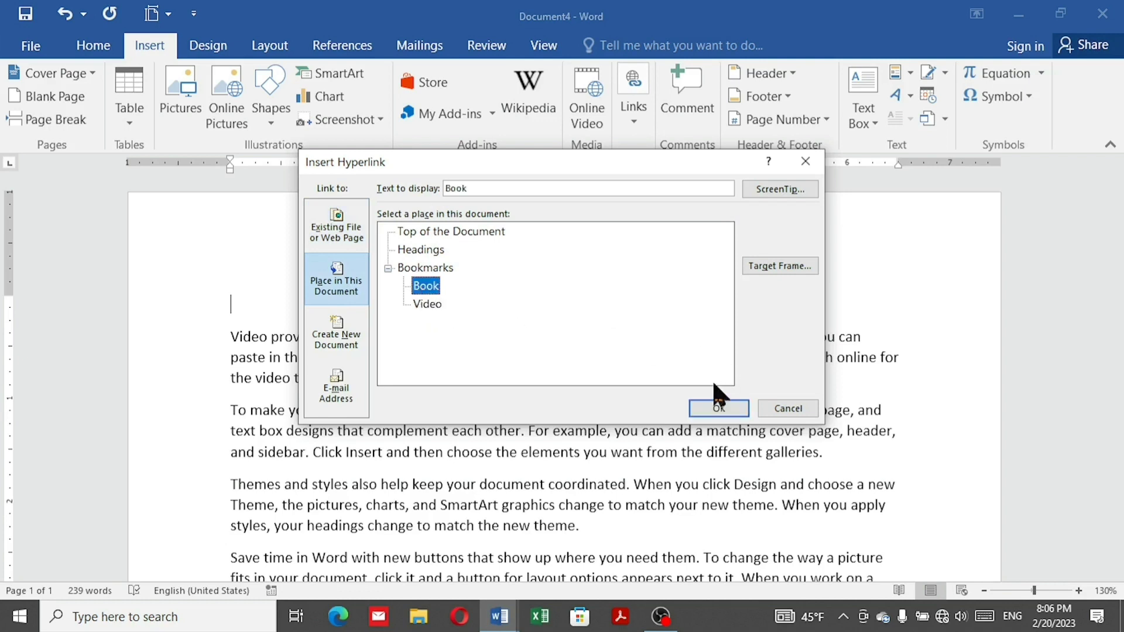
pyautogui.click(719, 410)
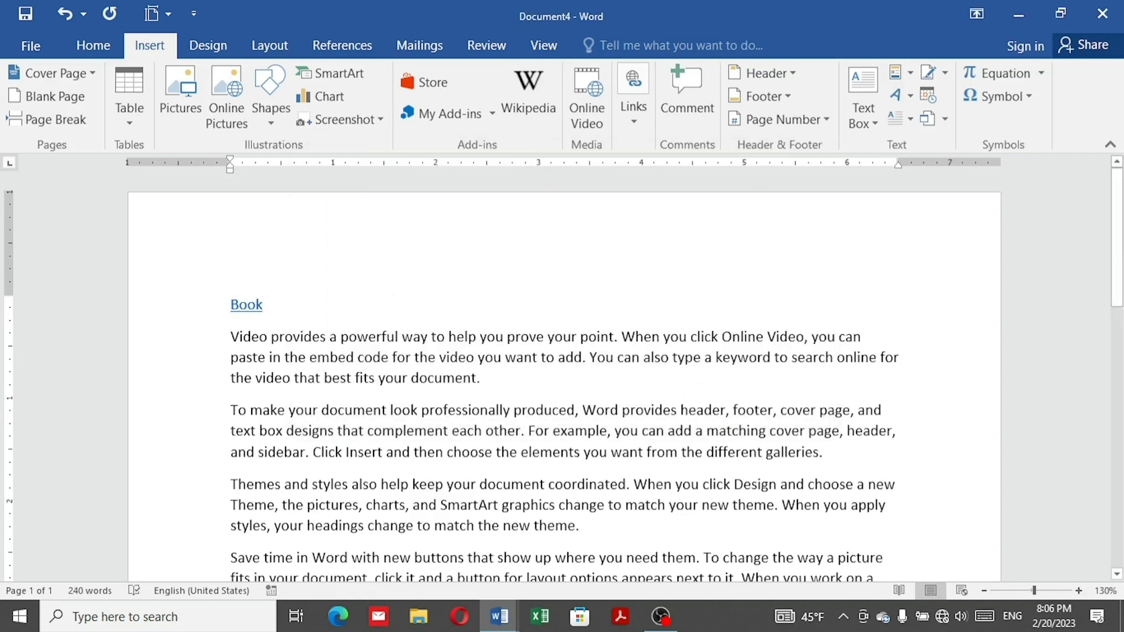
# - Insert a hyperlink to the Video bookmark on a new line below the Book link
pyautogui.press('Return')
pyautogui.click(631, 114)
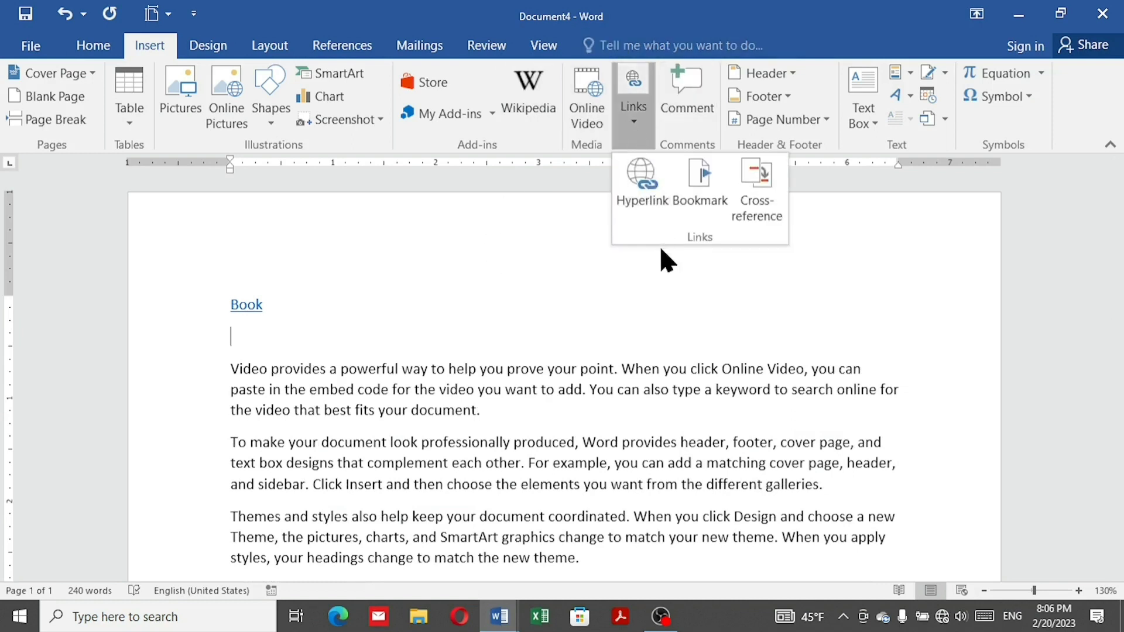
pyautogui.click(642, 179)
pyautogui.click(418, 307)
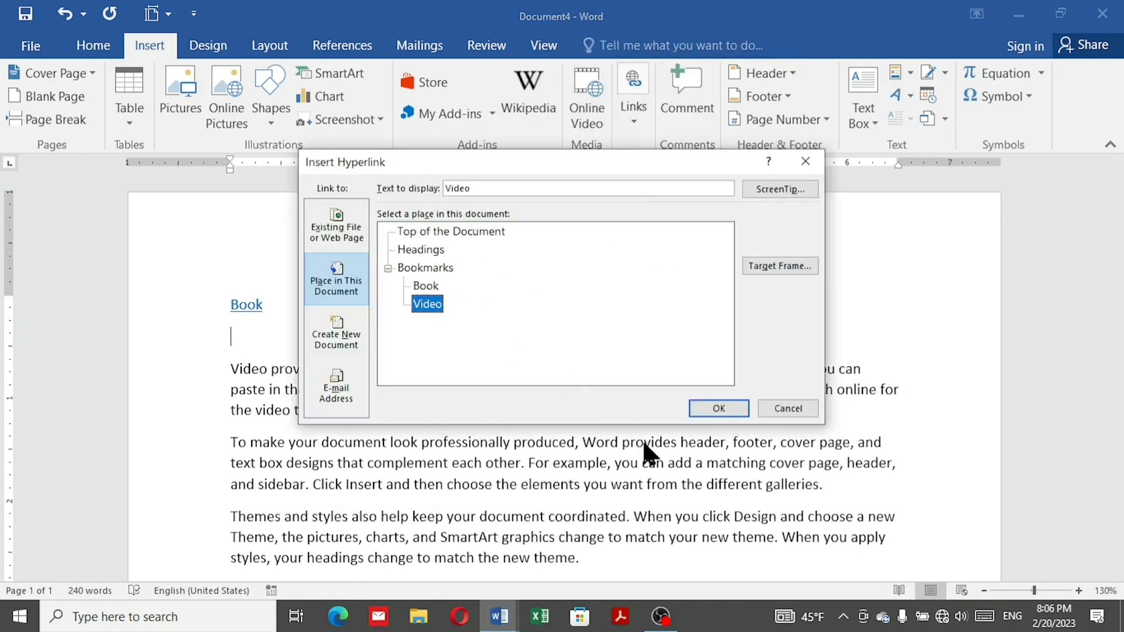
pyautogui.click(718, 408)
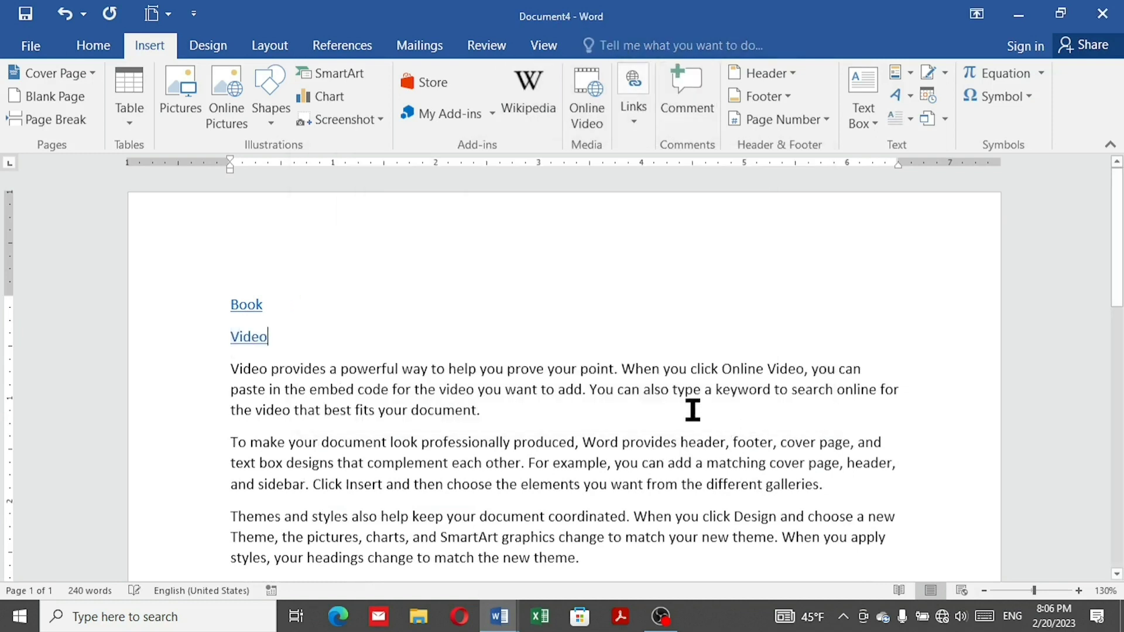
# - Follow the Book and Video links to test their jumps, returning to the links each time
pyautogui.keyDown('ctrl'); pyautogui.click(258, 306); pyautogui.keyUp('ctrl')
pyautogui.scroll(5, 378, 308)
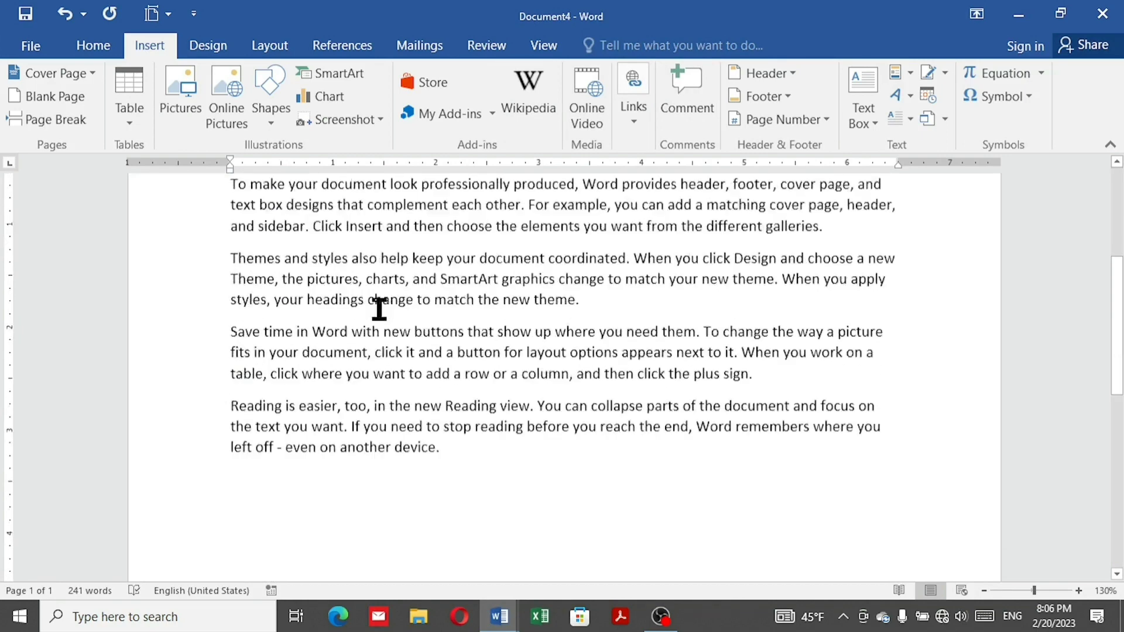
pyautogui.scroll(1, 380, 309)
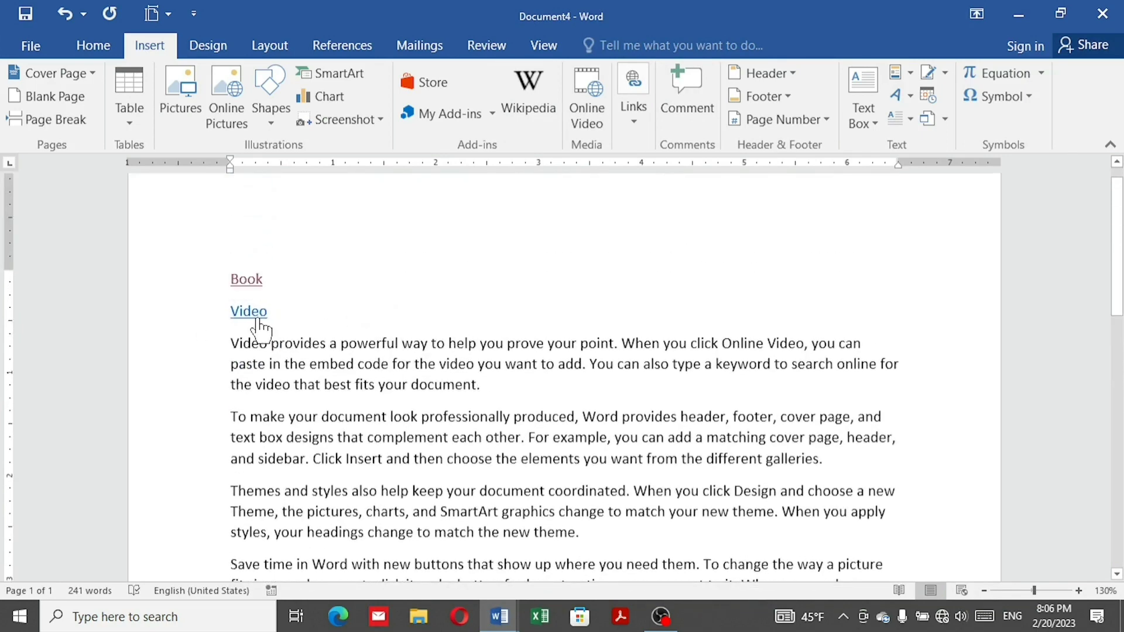
pyautogui.scroll(-1, 304, 324)
pyautogui.scroll(-4, 330, 276)
pyautogui.scroll(4, 330, 275)
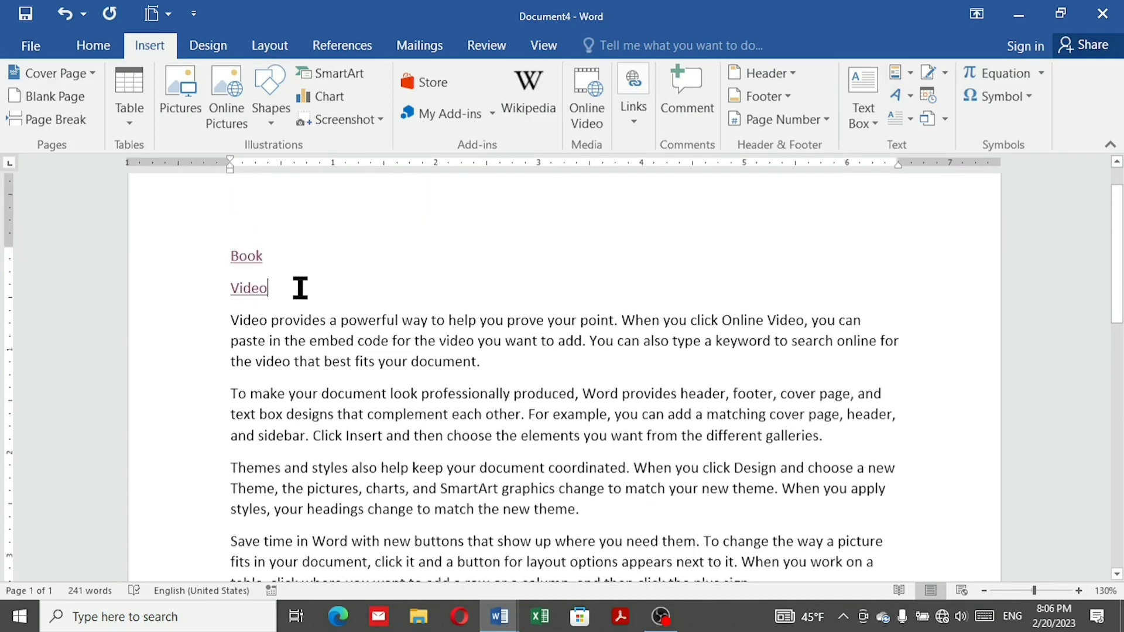
# - Add two empty lines below the Video link and insert a page break before the body text
pyautogui.press('Return')
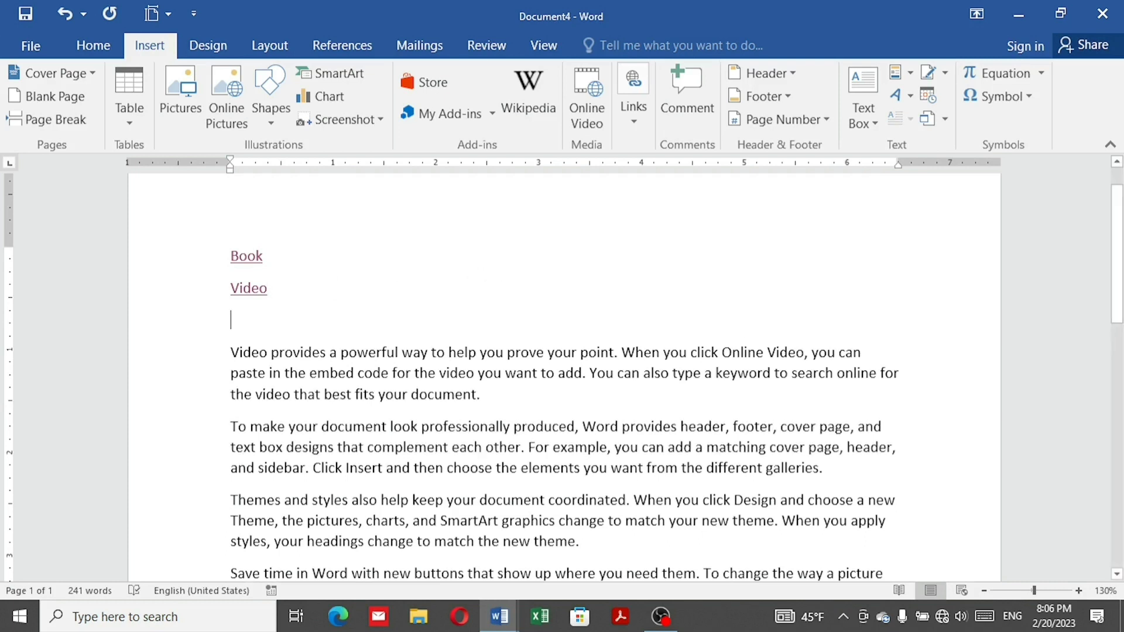
pyautogui.press('Return')
pyautogui.hotkey('ctrl', 'Return')
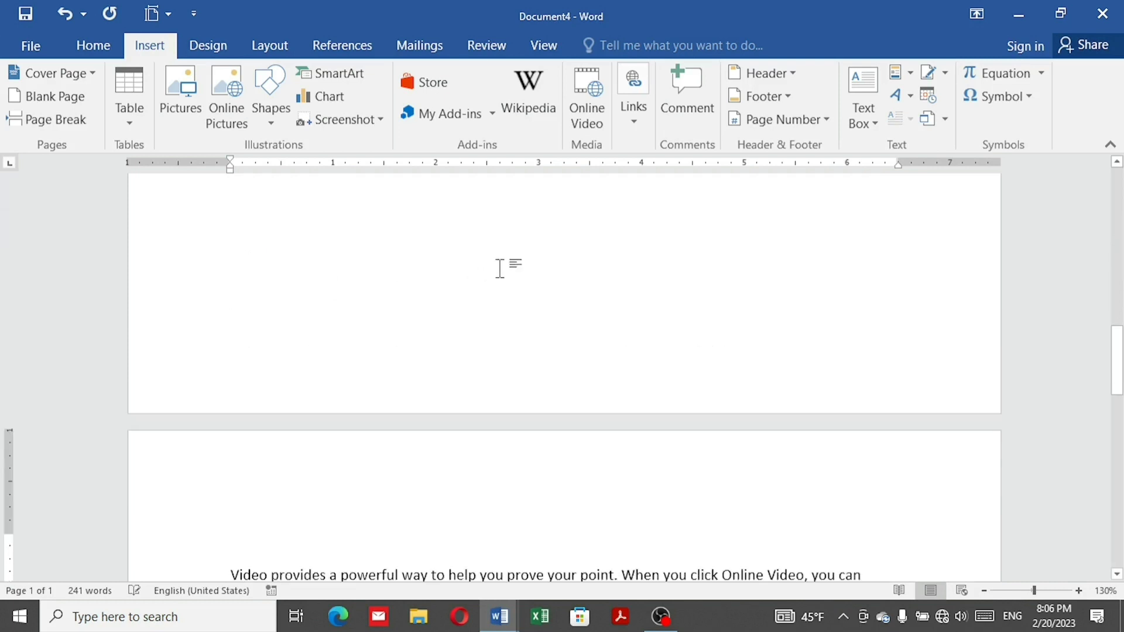
# - Return to the links on the first page and test the jump to the bookmarked text on page 2
pyautogui.scroll(10, 504, 211)
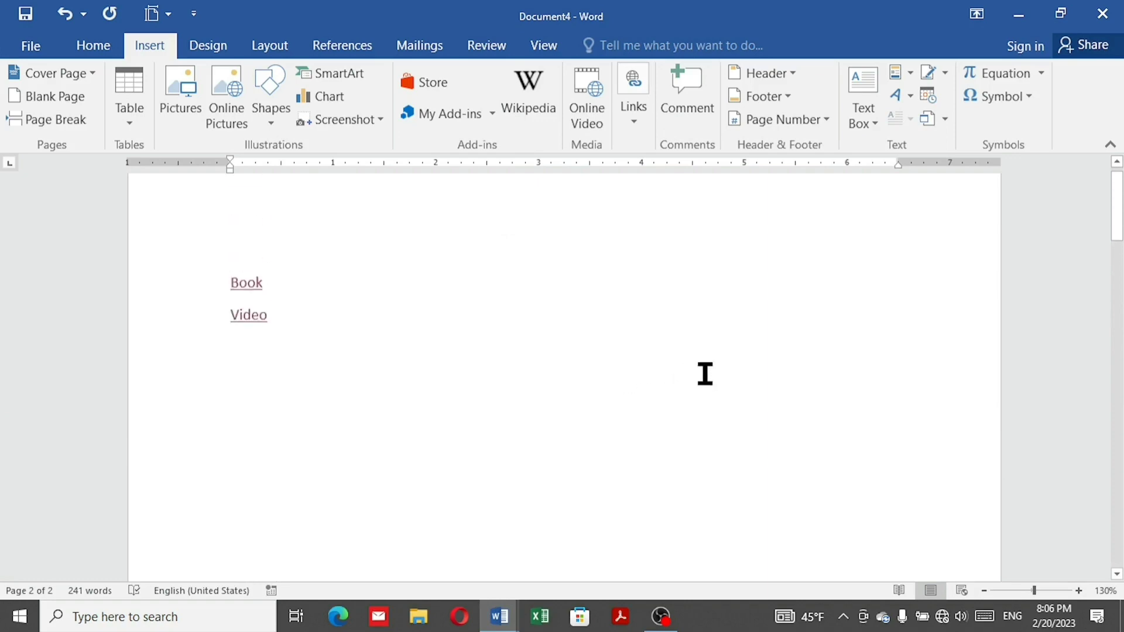
pyautogui.keyDown('ctrl'); pyautogui.click(248, 314); pyautogui.keyUp('ctrl')
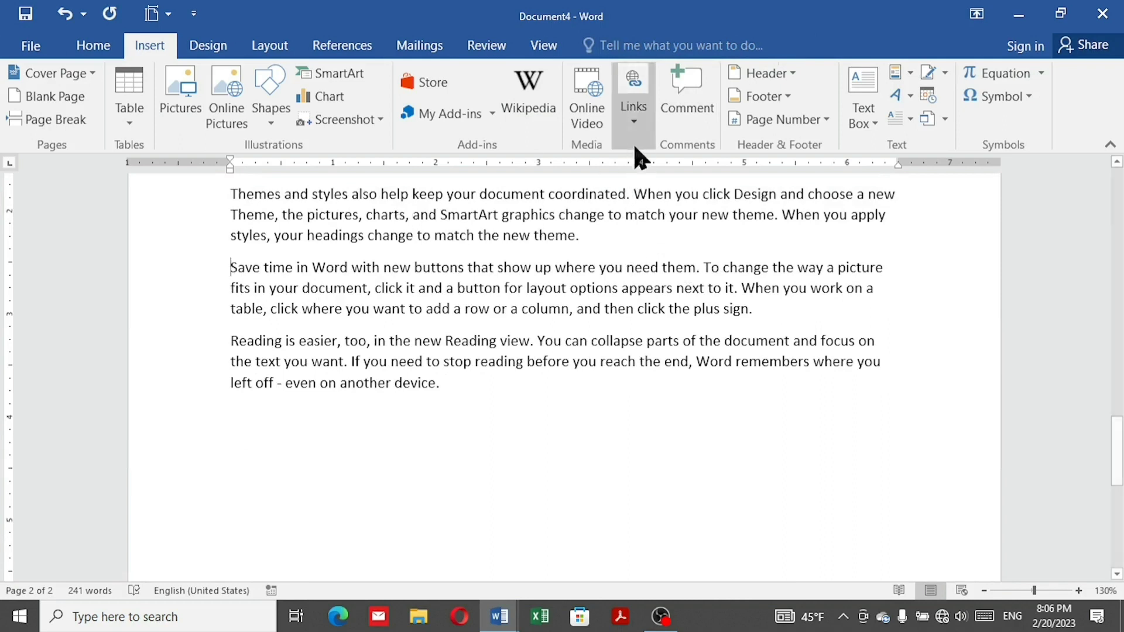
pyautogui.click(634, 126)
# - Add the comment "Protect this" to the word "Save" at the start of the fourth paragraph
pyautogui.click(687, 99)
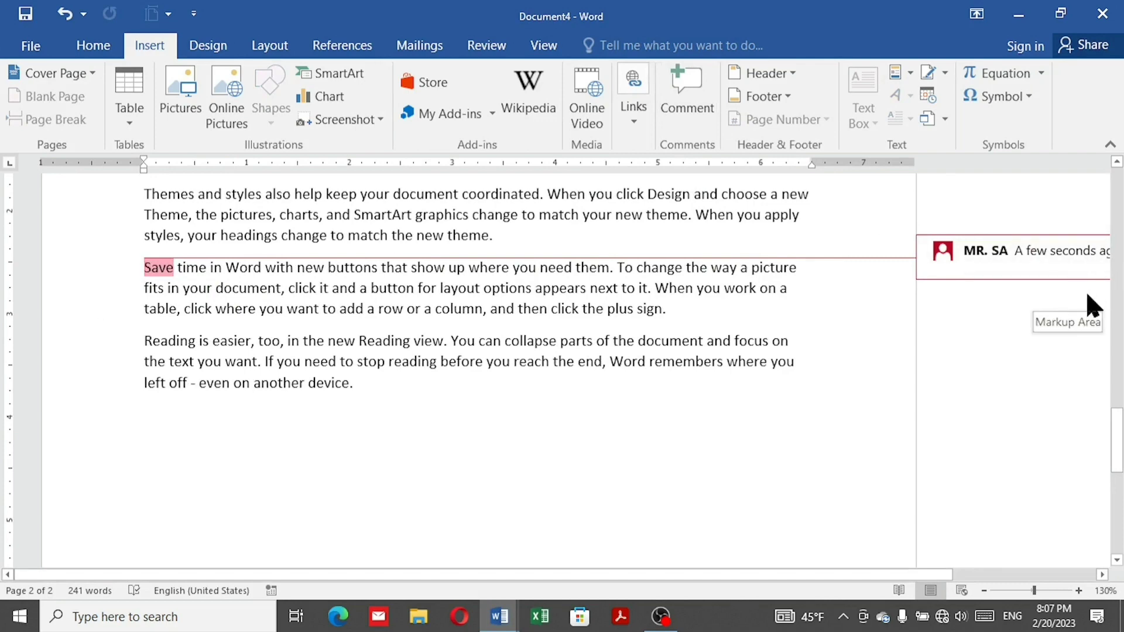
pyautogui.write('Protect this')
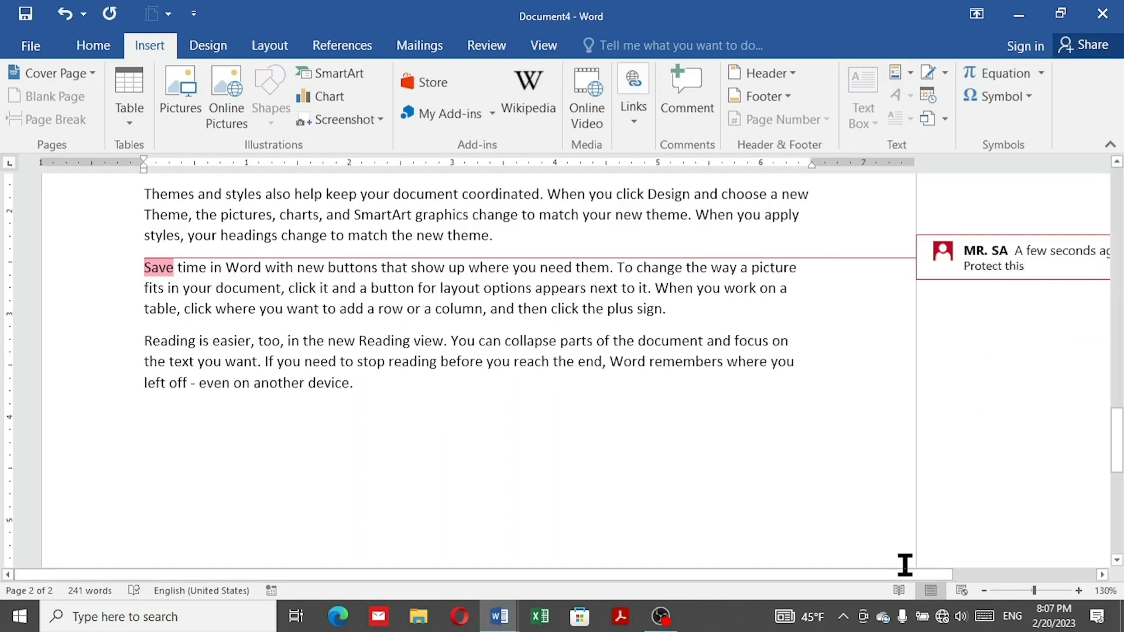
# - Delete the comment "Protect this" from the word "Save"
pyautogui.moveTo(906, 575); pyautogui.dragTo(987, 481)
pyautogui.rightClick(986, 251)
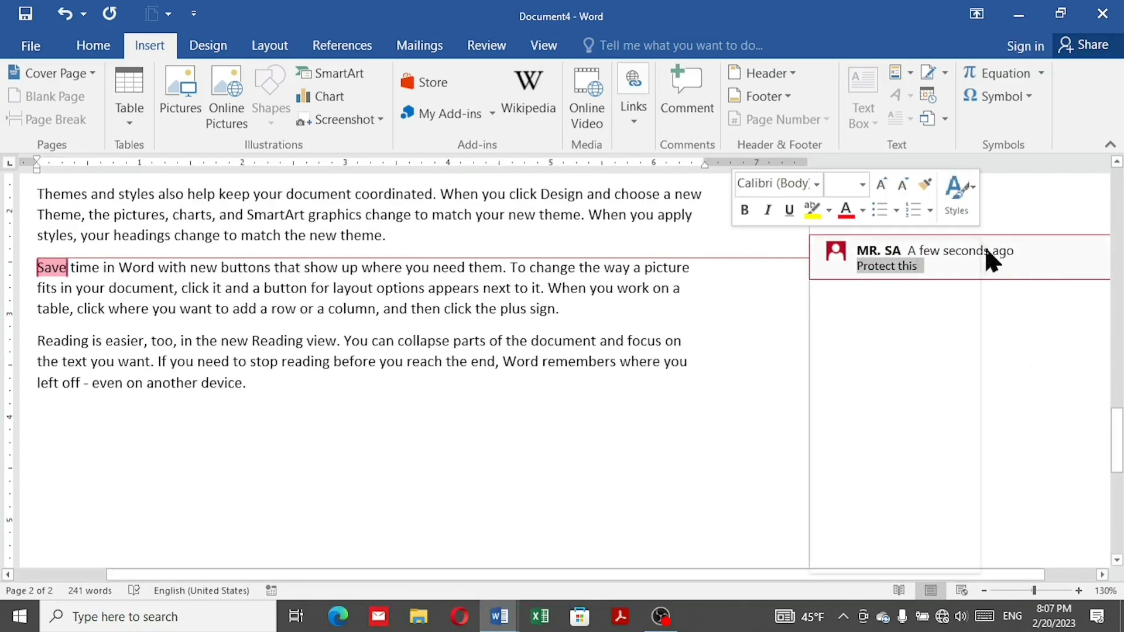
pyautogui.click(877, 356)
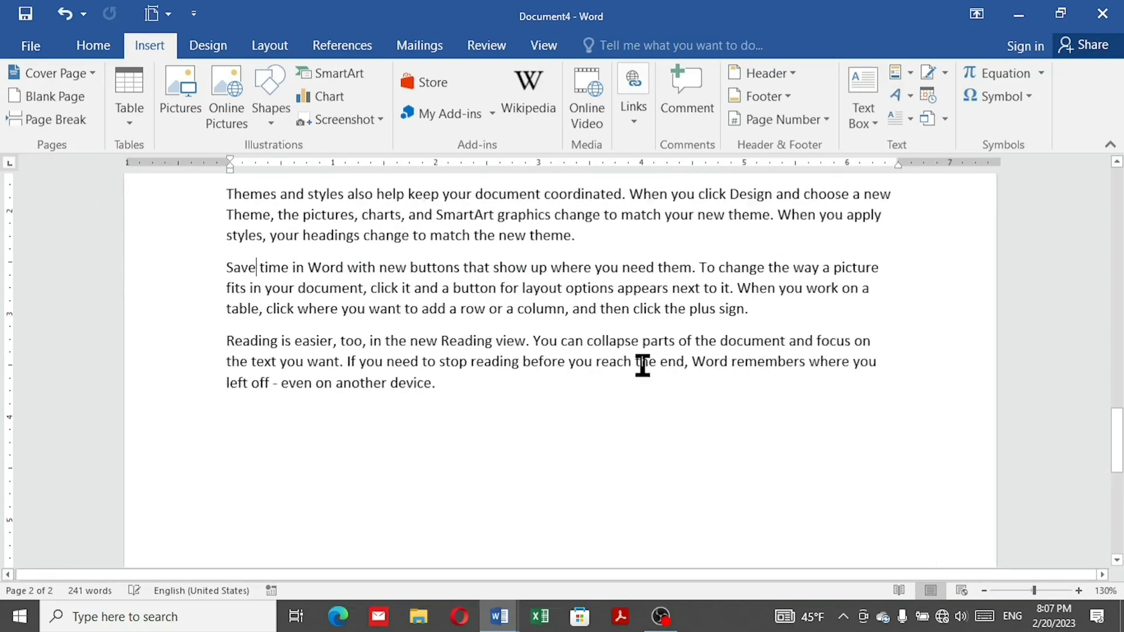
pyautogui.scroll(3, 592, 390)
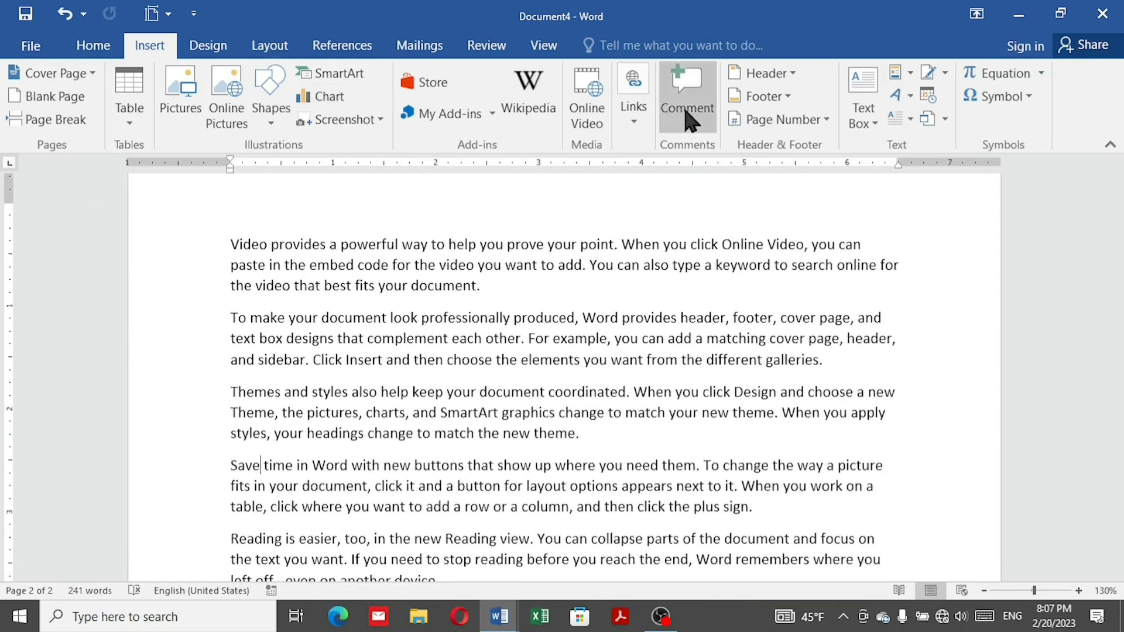
# - Insert the built-in Blank header into the document
pyautogui.scroll(1, 773, 120)
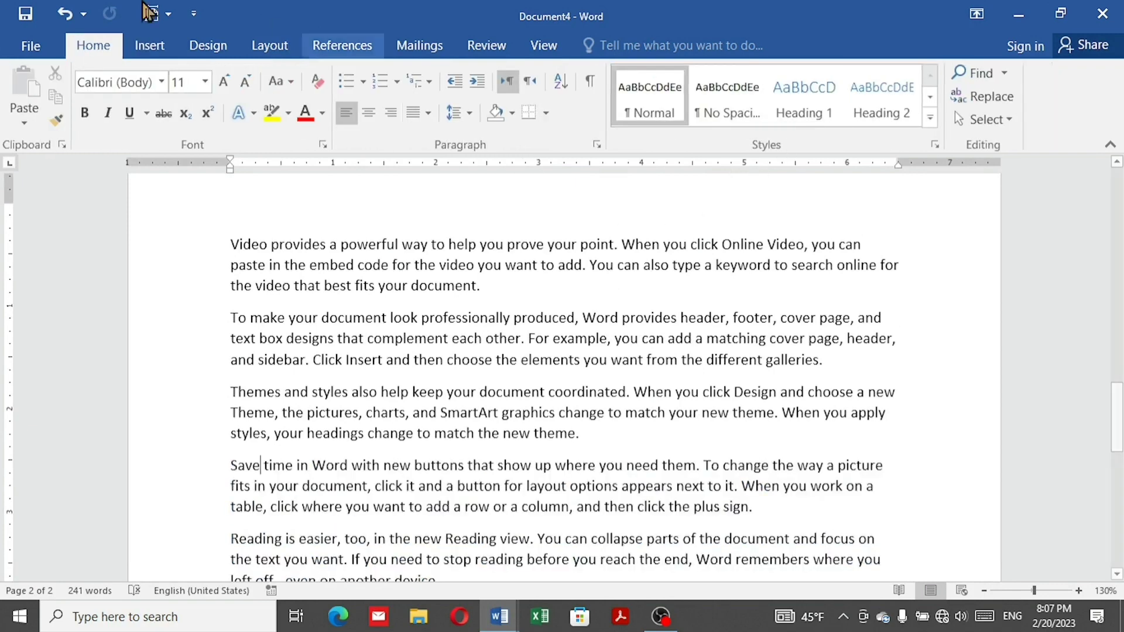
pyautogui.click(165, 47)
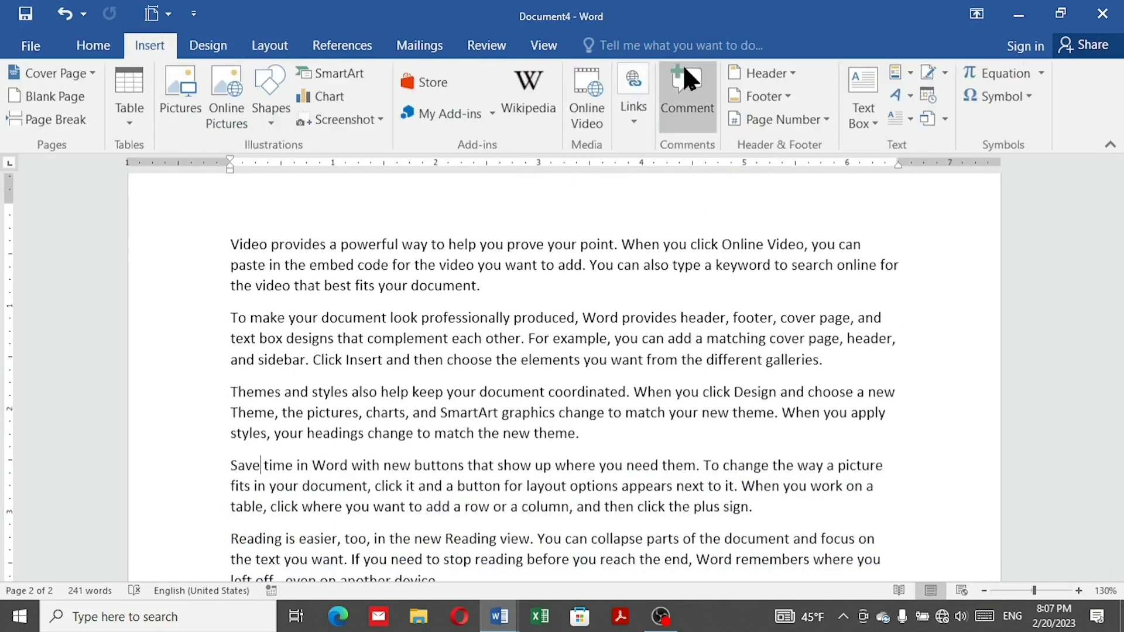
pyautogui.click(777, 75)
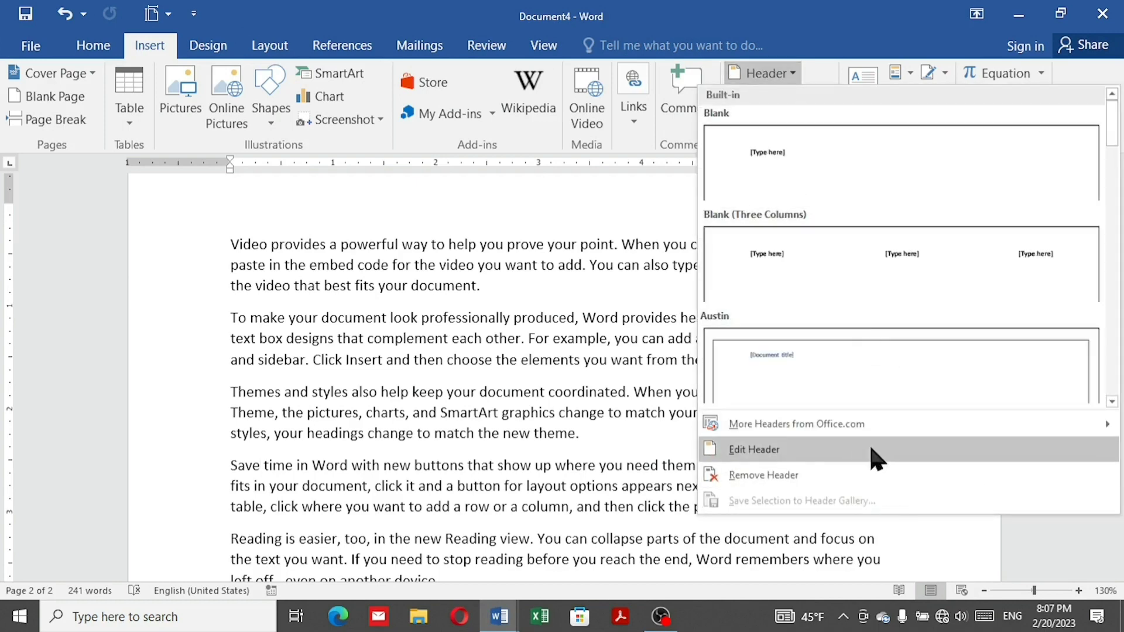
pyautogui.click(859, 175)
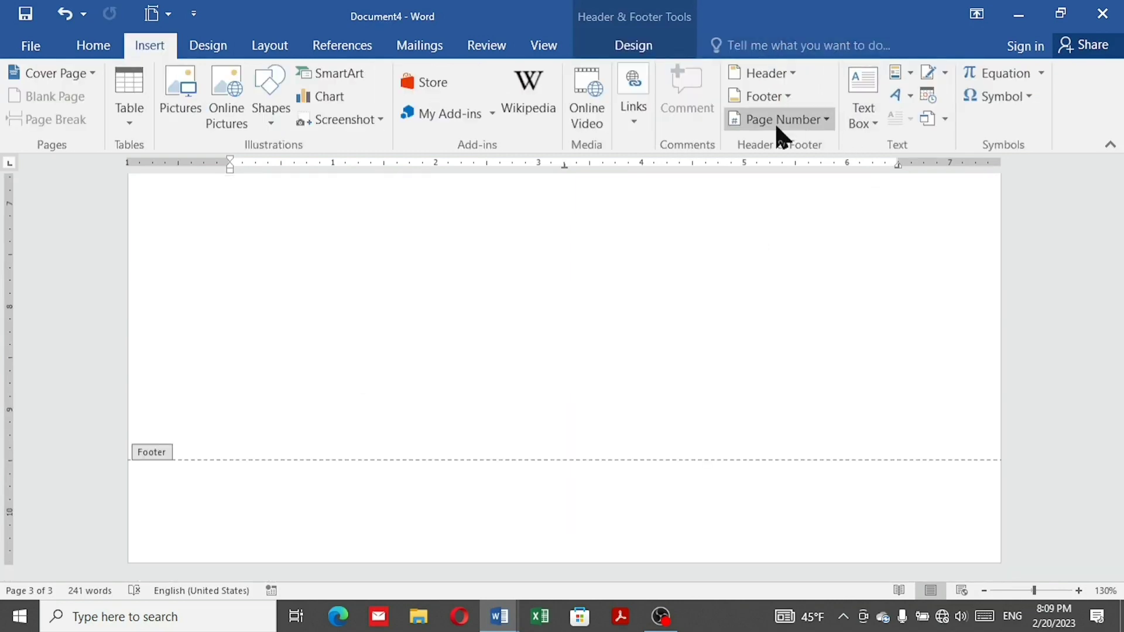
# - Look through the built-in footer, page number, text box and WordArt choices without inserting any
pyautogui.click(776, 97)
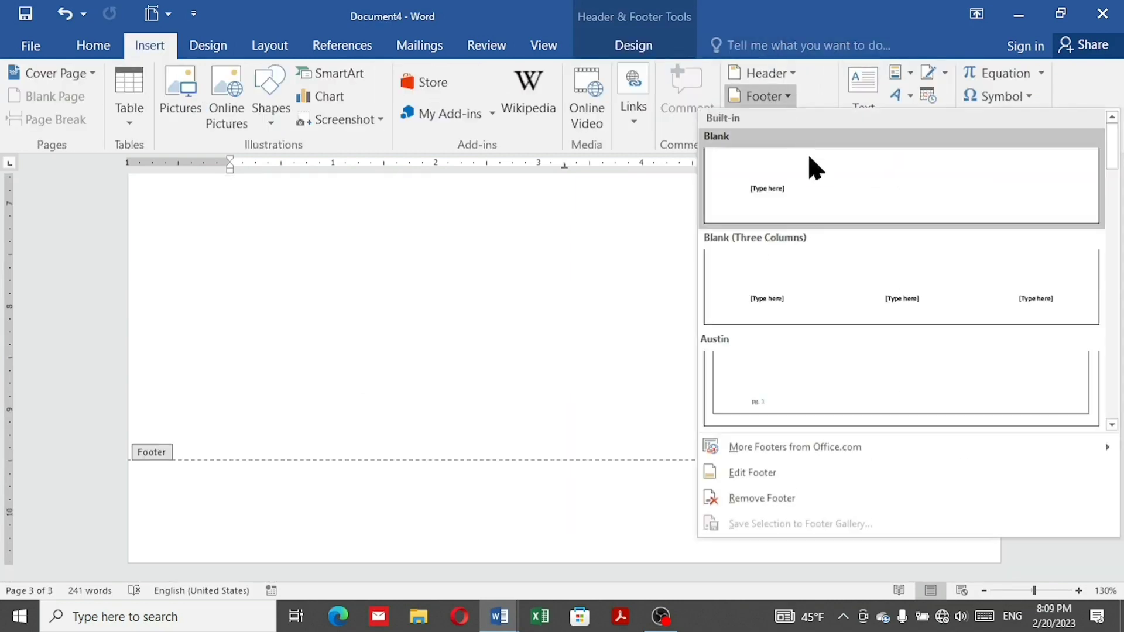
pyautogui.click(580, 303)
pyautogui.click(812, 122)
pyautogui.click(811, 123)
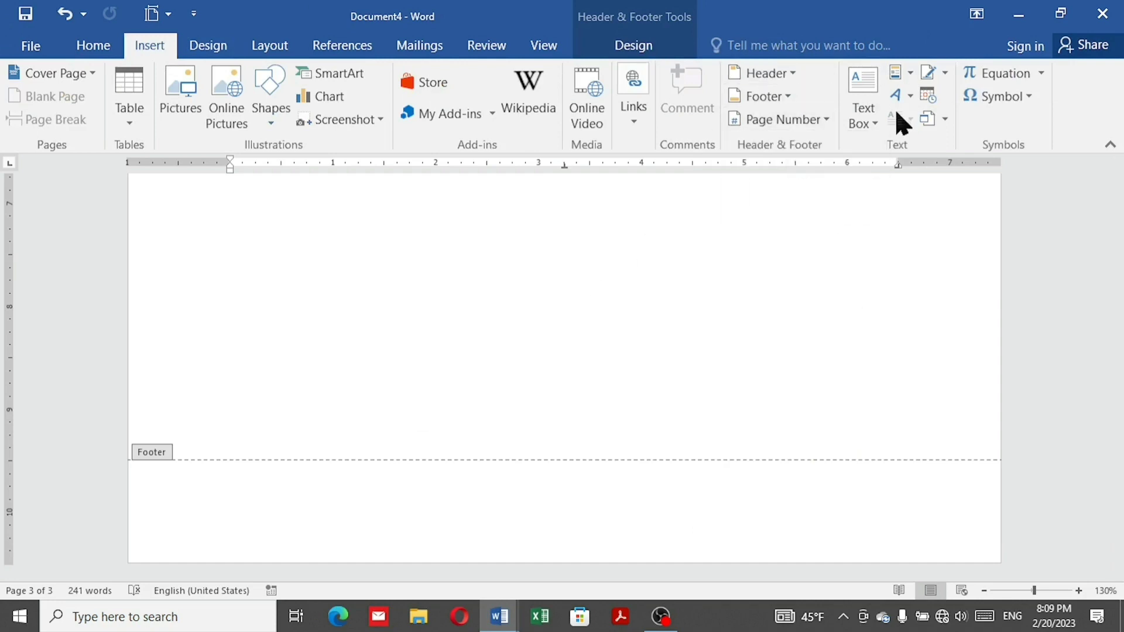
pyautogui.click(861, 126)
pyautogui.click(520, 241)
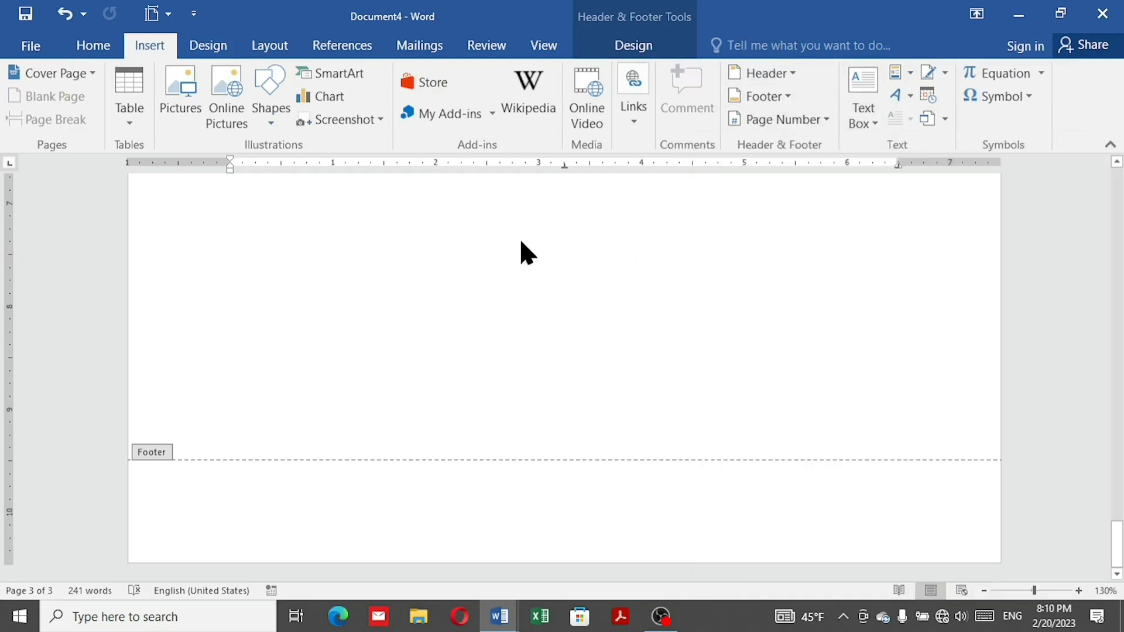
pyautogui.click(912, 97)
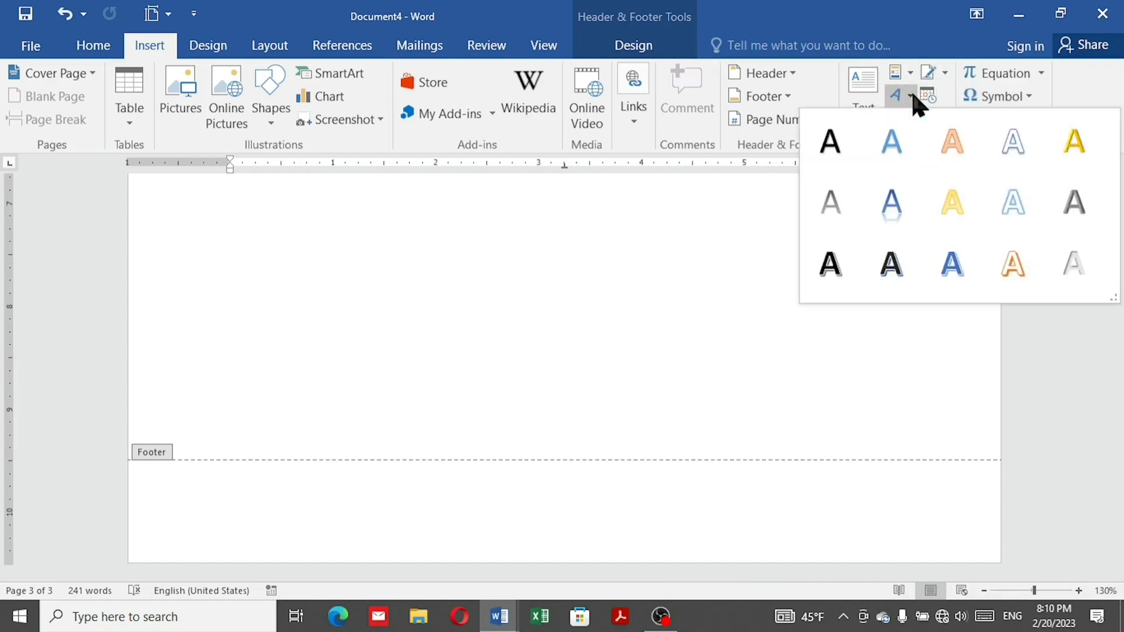
pyautogui.click(772, 240)
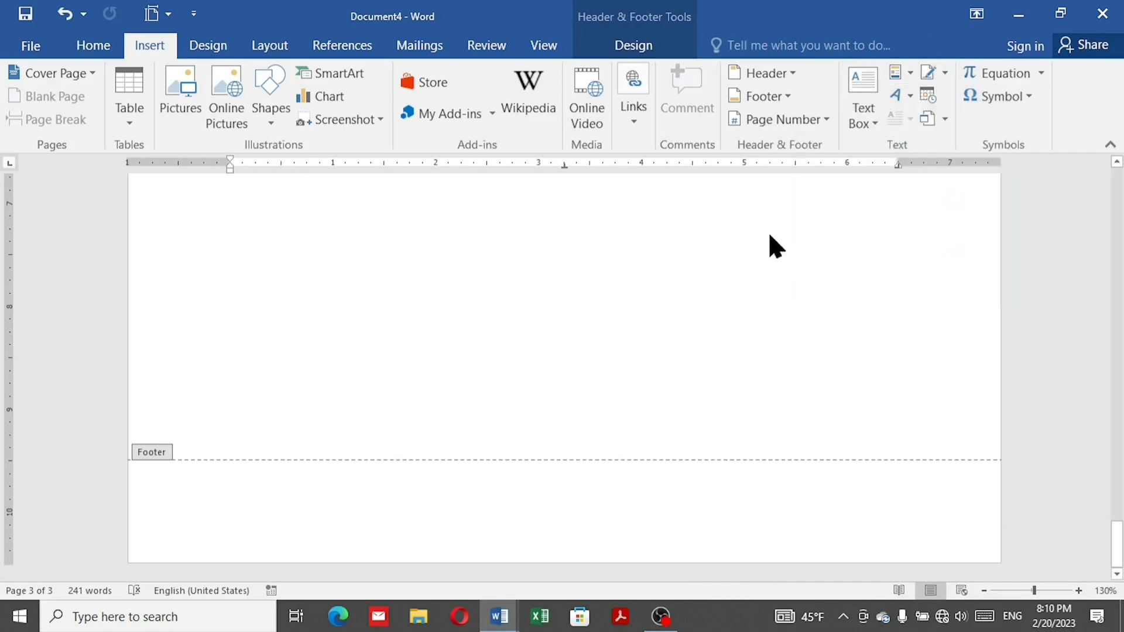
# - Insert the date 2/20/2023 before "TUT Channel" in the header and return to the body of page 3
pyautogui.click(930, 99)
pyautogui.click(648, 418)
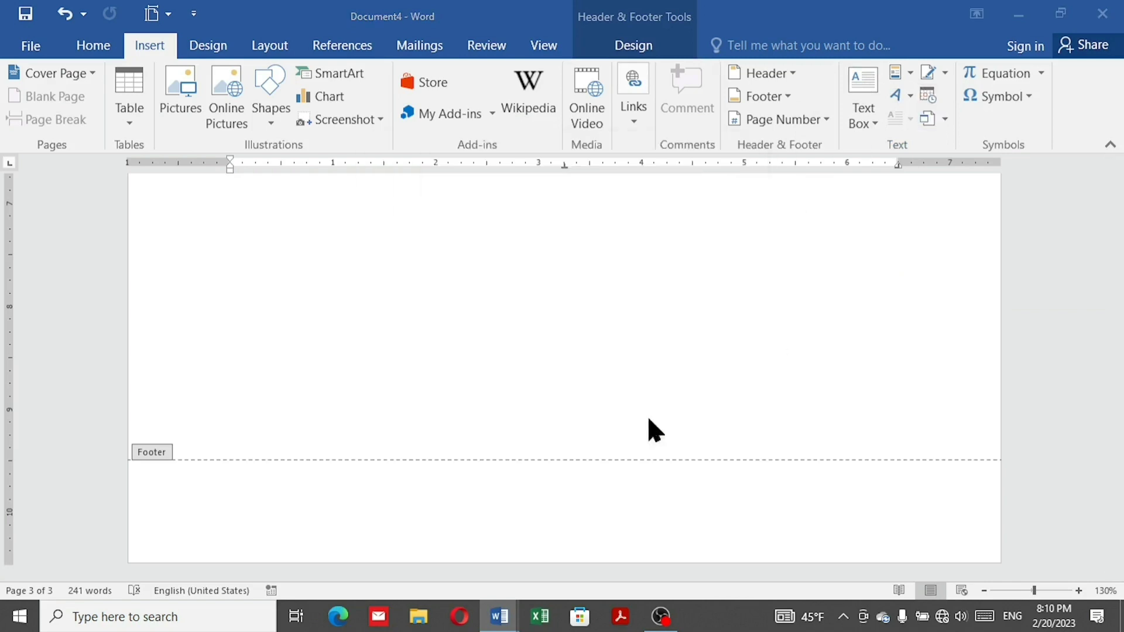
pyautogui.scroll(10, 434, 320)
pyautogui.scroll(5, 435, 322)
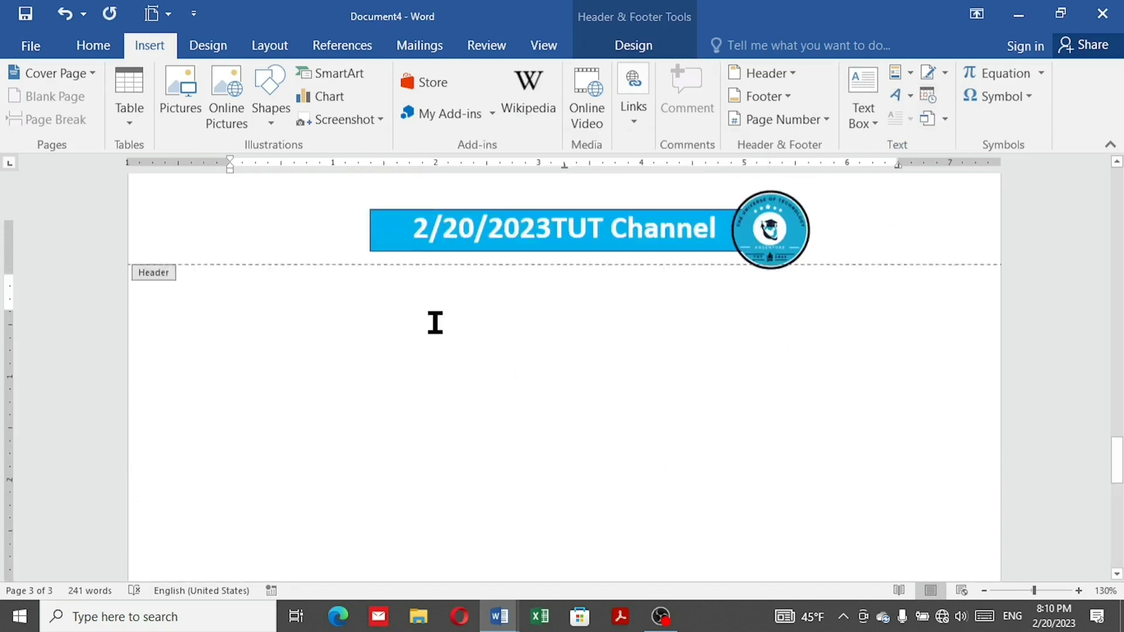
pyautogui.doubleClick(314, 436)
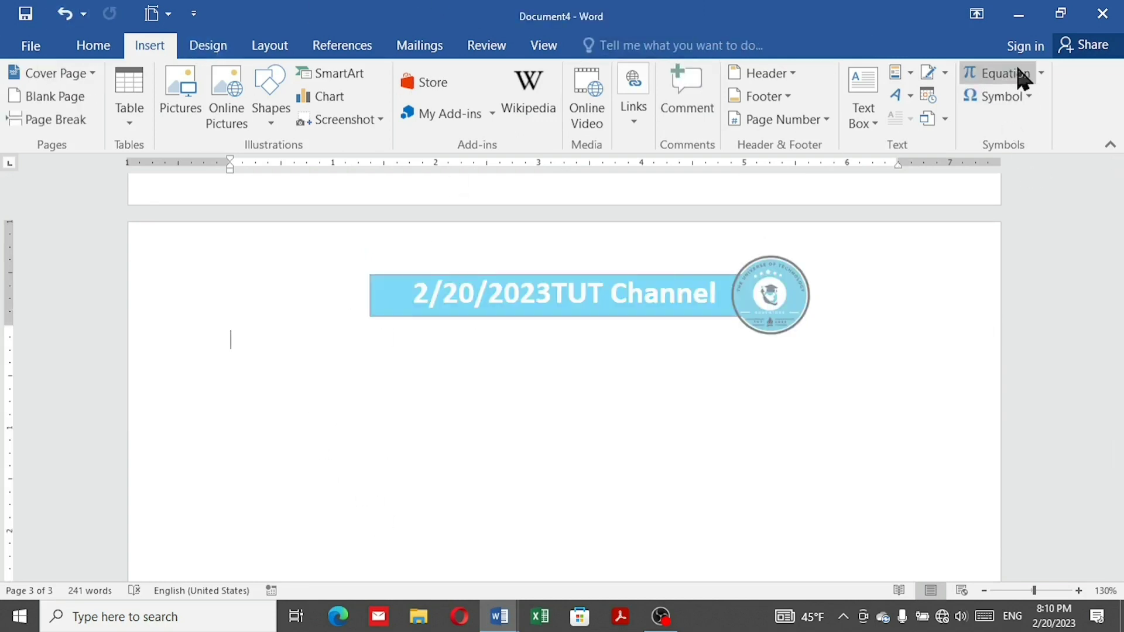
# - Insert the built-in Binomial Theorem equation on page 3 and replace the "a" inside its brackets with 11
pyautogui.click(1041, 75)
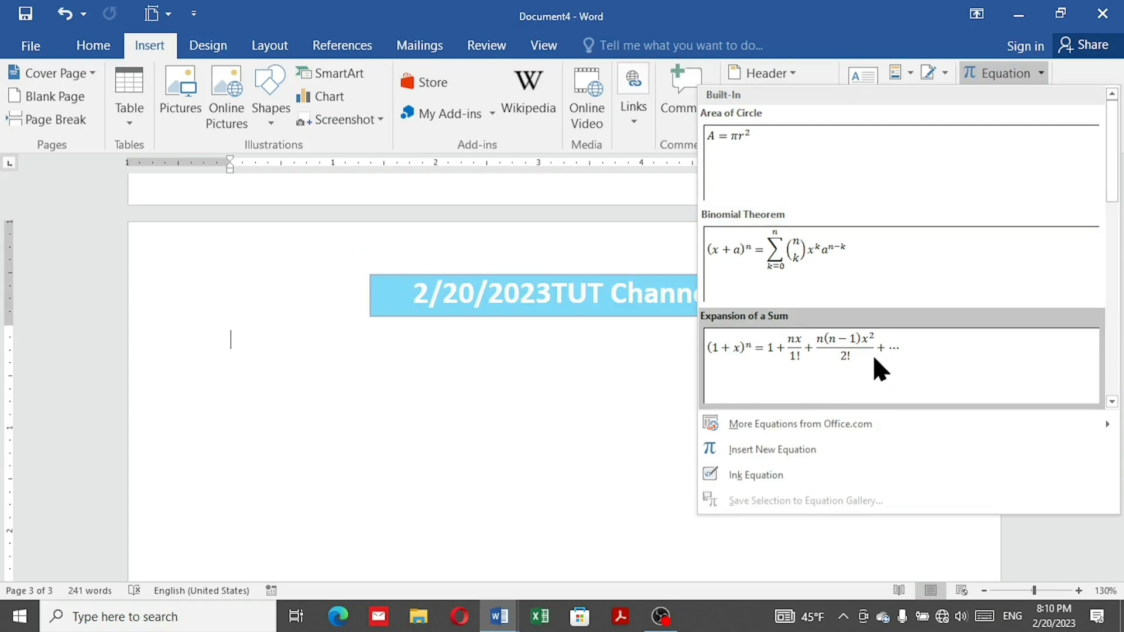
pyautogui.click(852, 286)
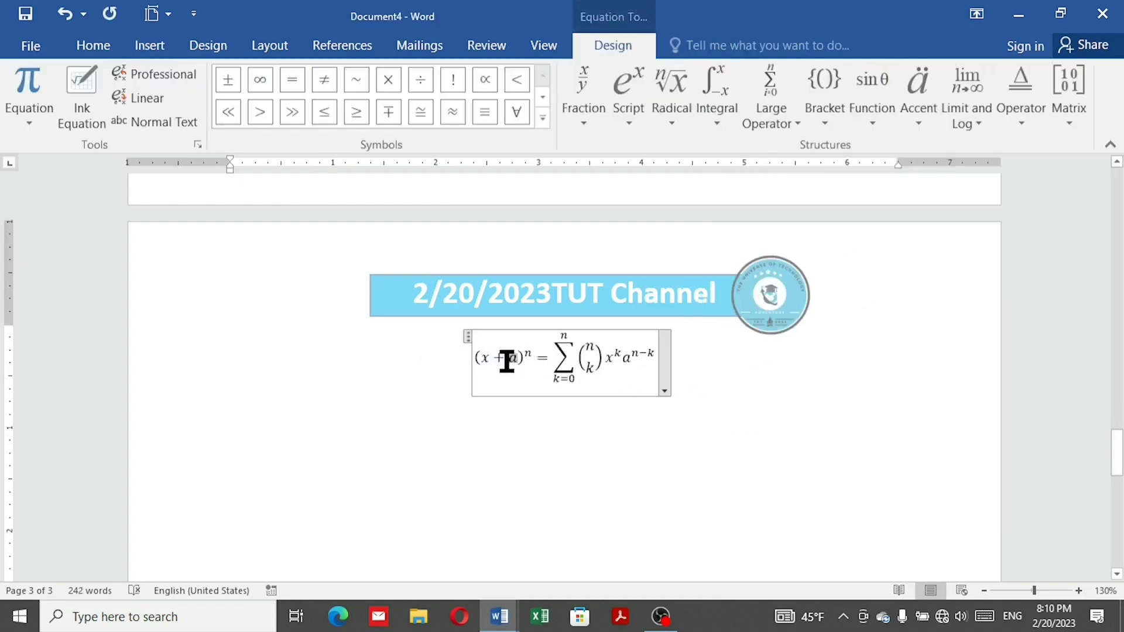
pyautogui.write('11')
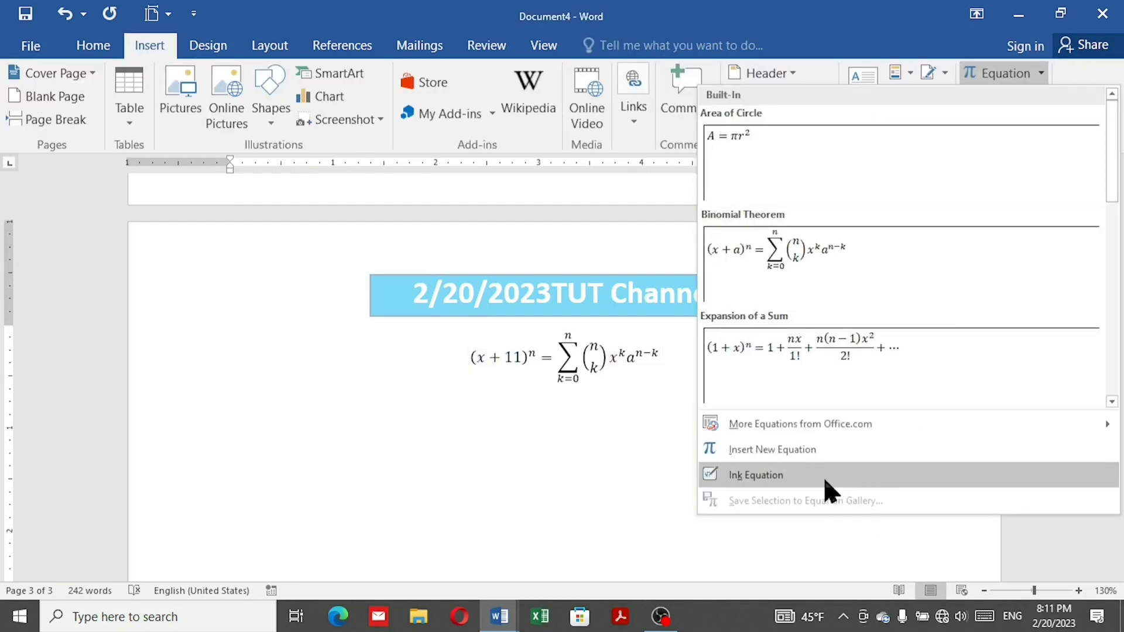
# - Handwrite x/2 as an ink equation and insert it at the end of the binomial equation
pyautogui.click(824, 475)
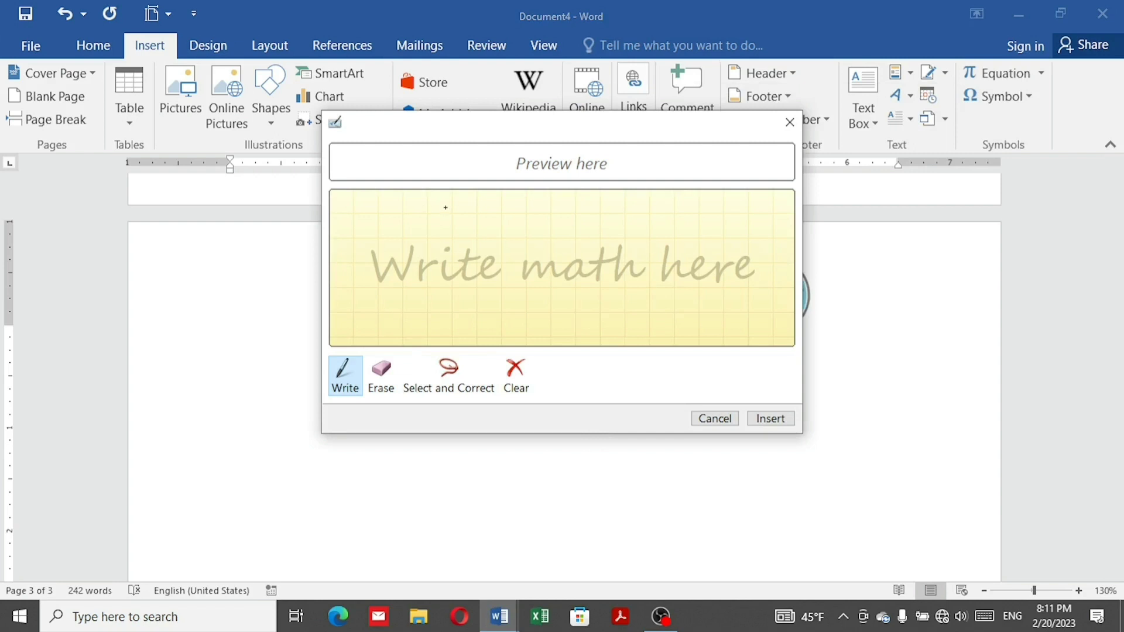
pyautogui.moveTo(453, 204); pyautogui.dragTo(415, 260)
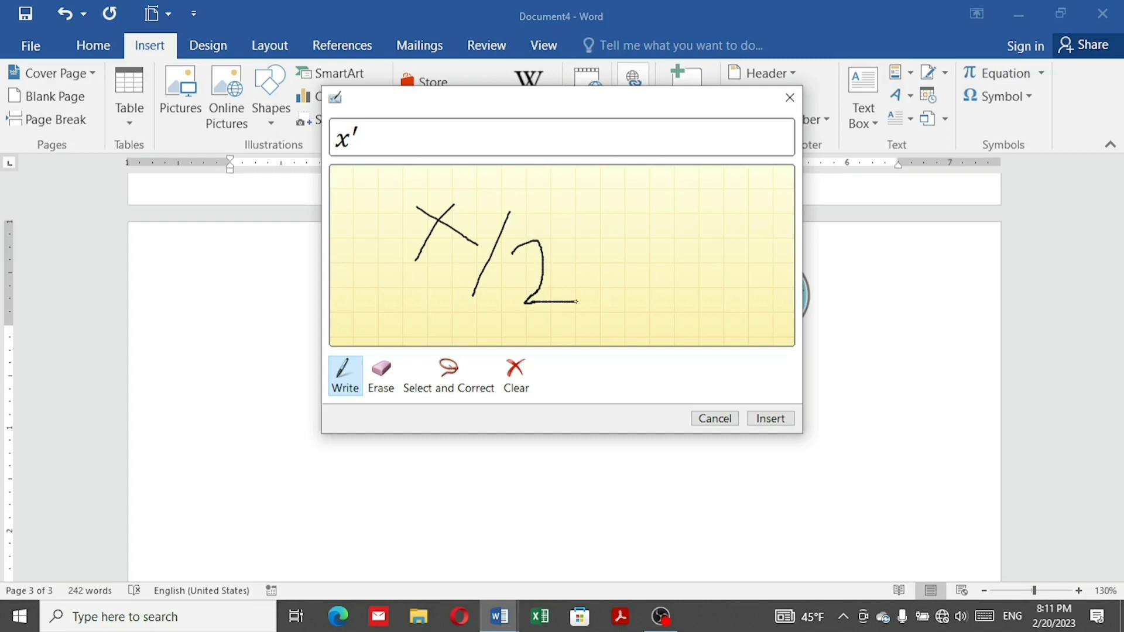
pyautogui.click(771, 419)
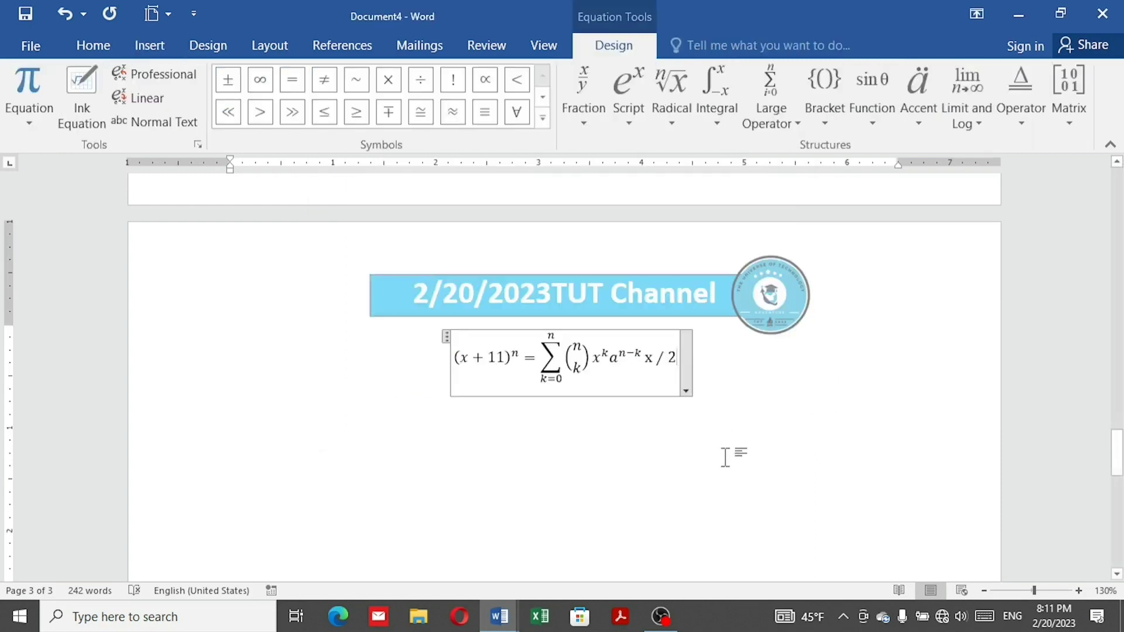
pyautogui.click(682, 432)
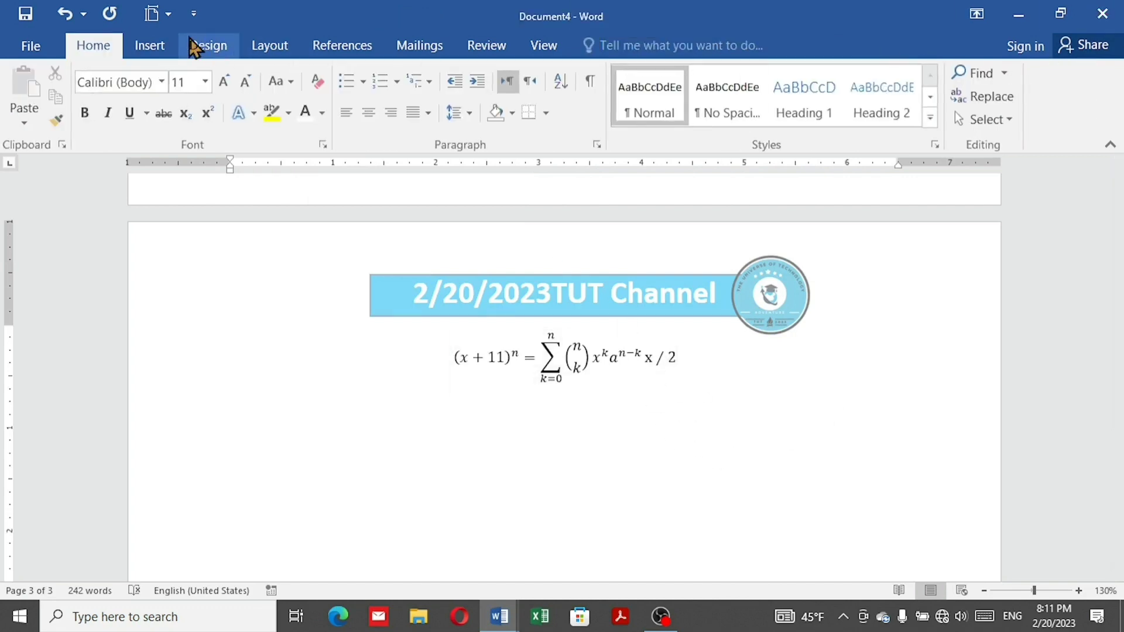
# - Insert the Wingdings bold right arrow (character code 232) and check mark (character code 252) after the equation
pyautogui.click(169, 50)
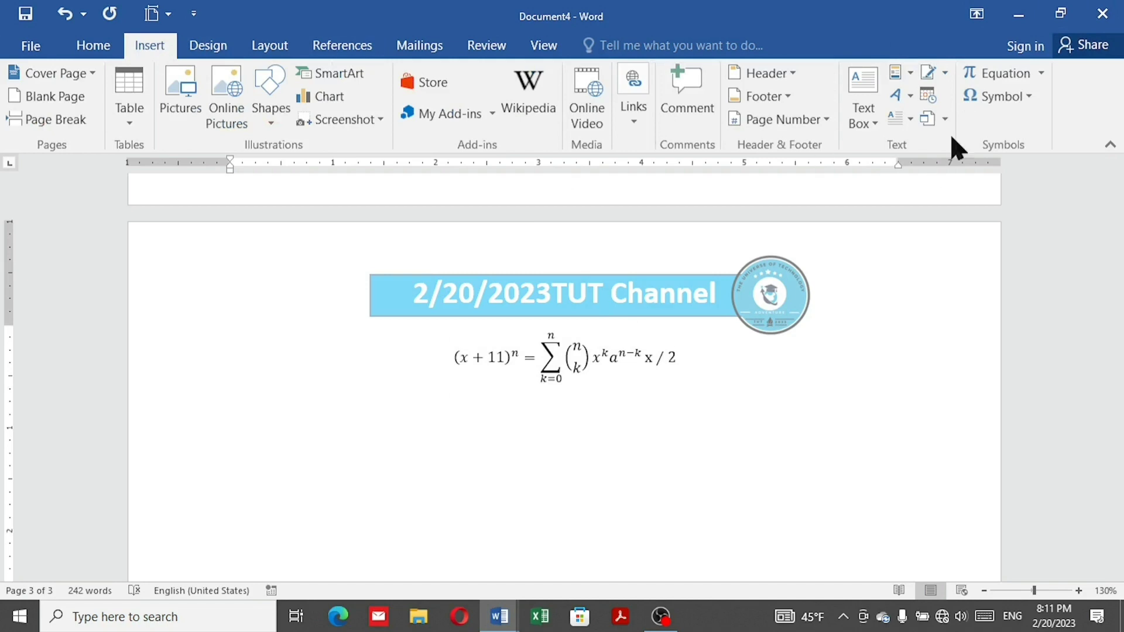
pyautogui.click(1020, 98)
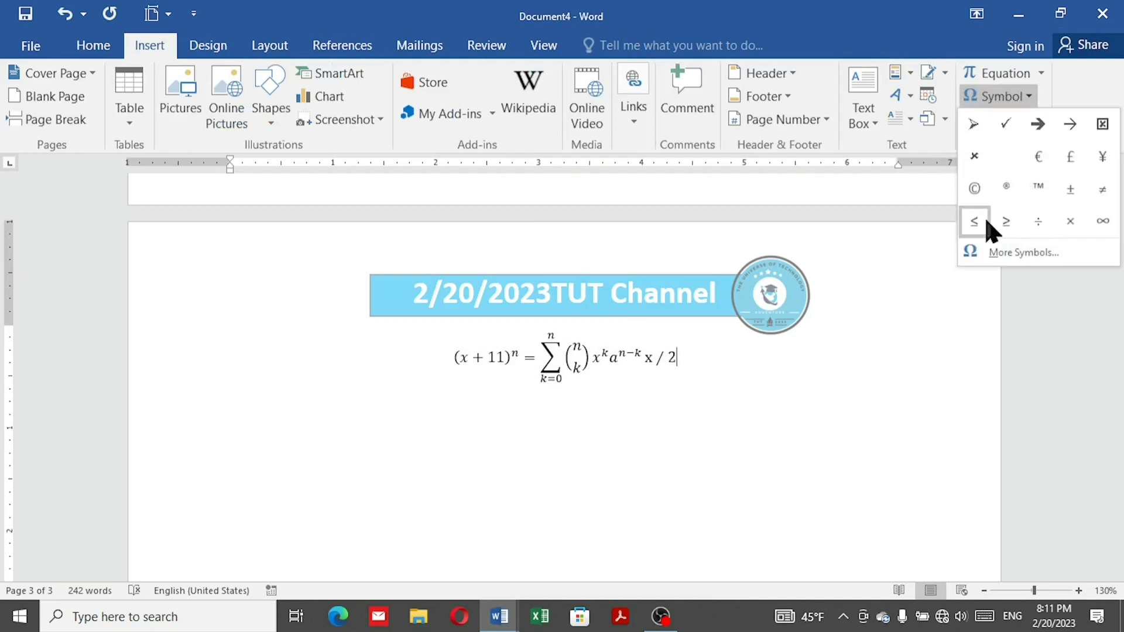
pyautogui.click(999, 252)
pyautogui.click(434, 240)
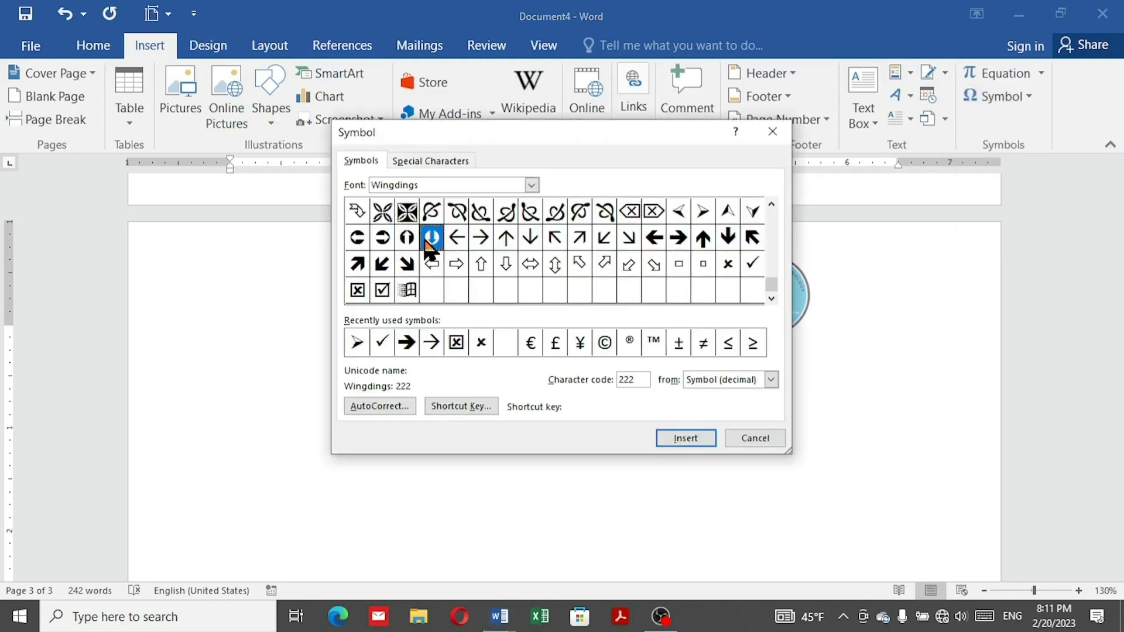
pyautogui.click(683, 243)
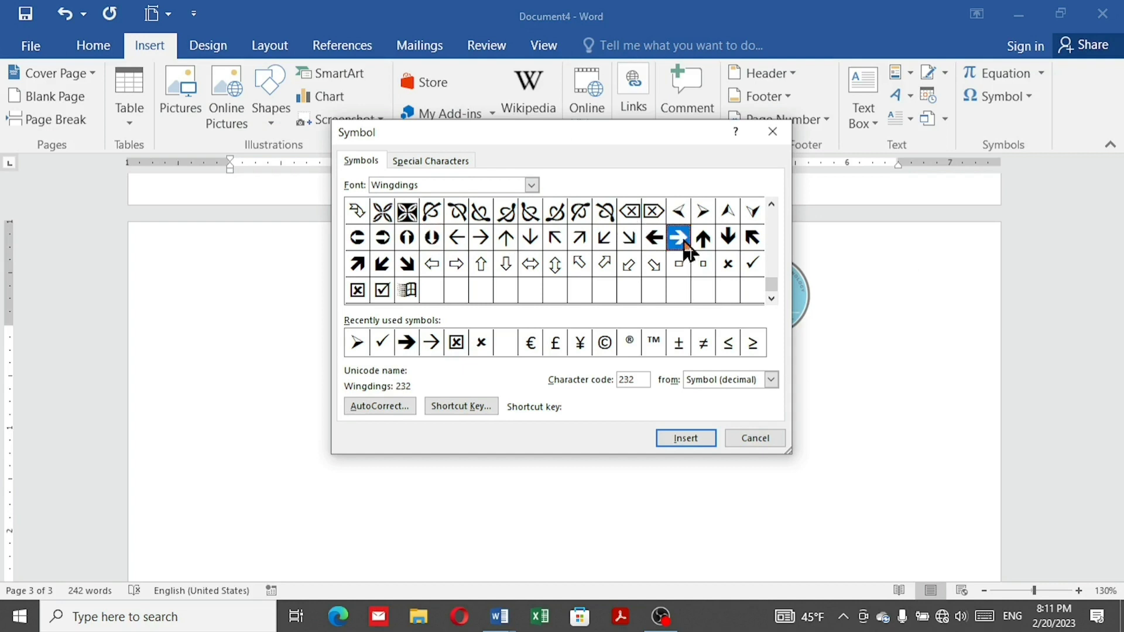
pyautogui.click(694, 443)
pyautogui.click(407, 342)
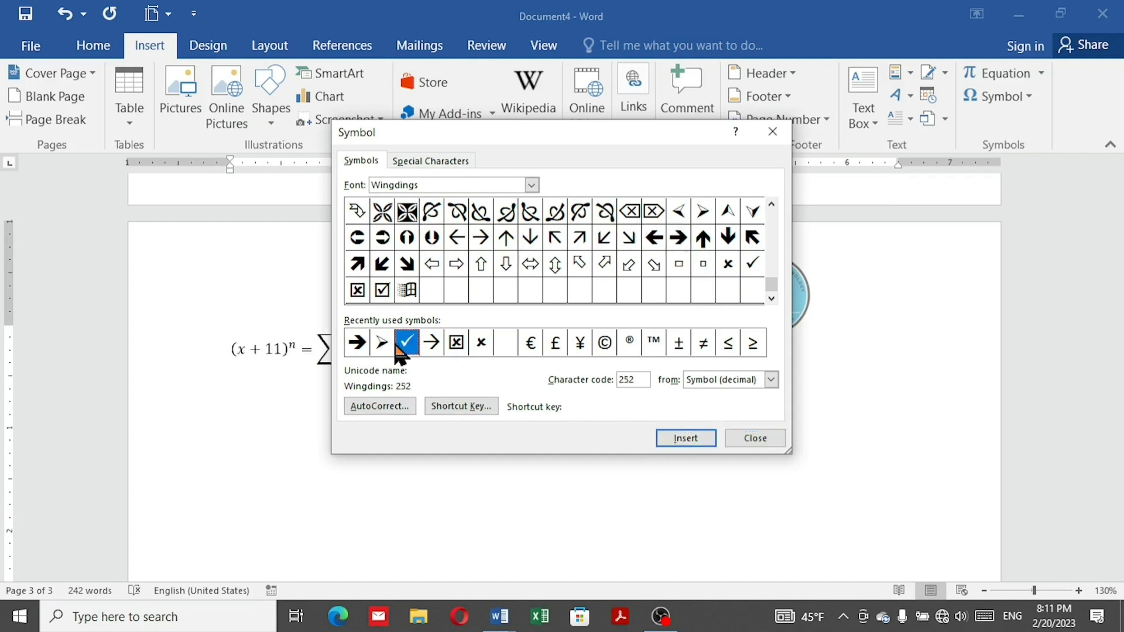
pyautogui.click(773, 132)
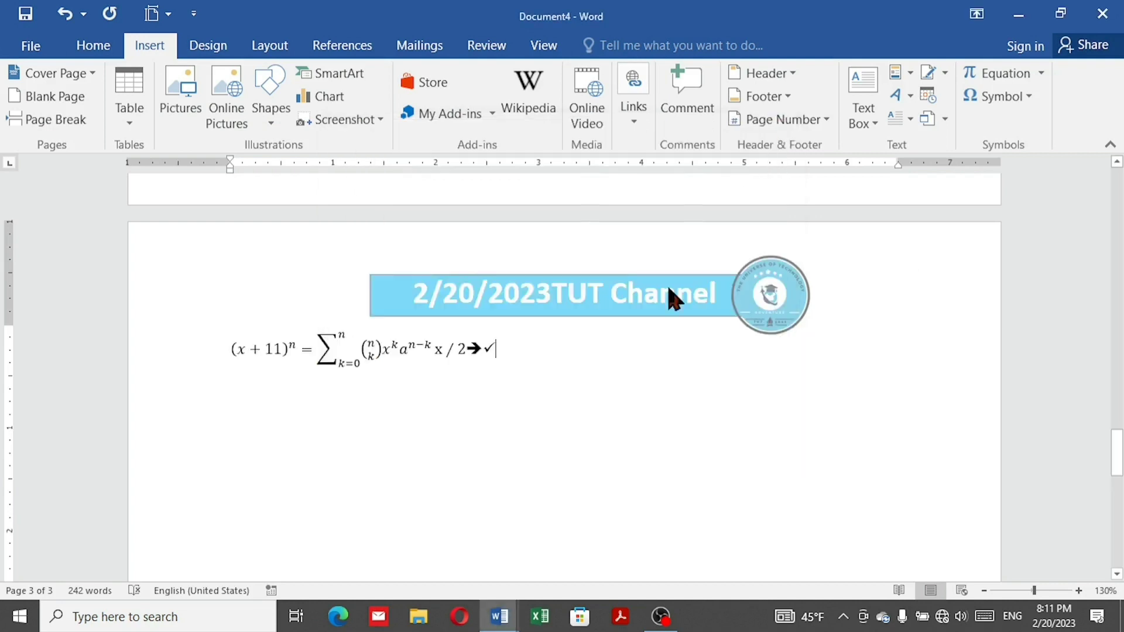
pyautogui.scroll(11, 565, 410)
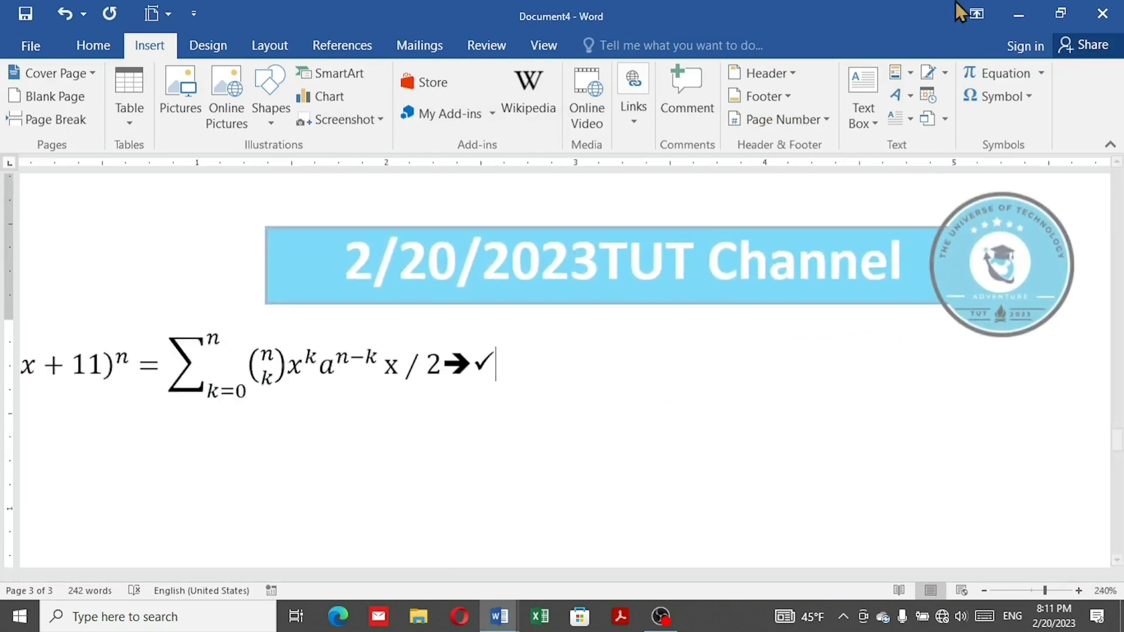